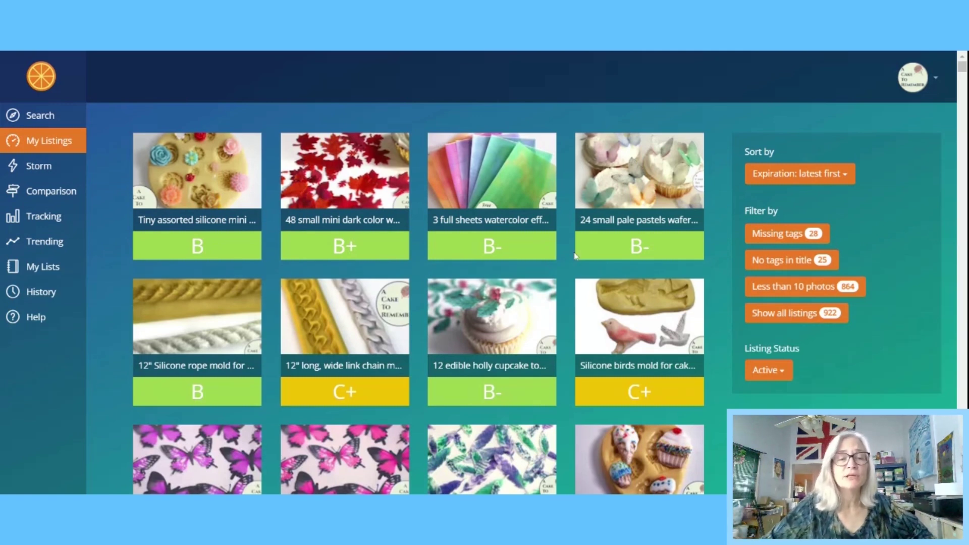
Find the fairy garden kit door mold listing among the graded shop listings and view its grade details
scroll(439, 243, down, 1)
scroll(439, 243, down, 12)
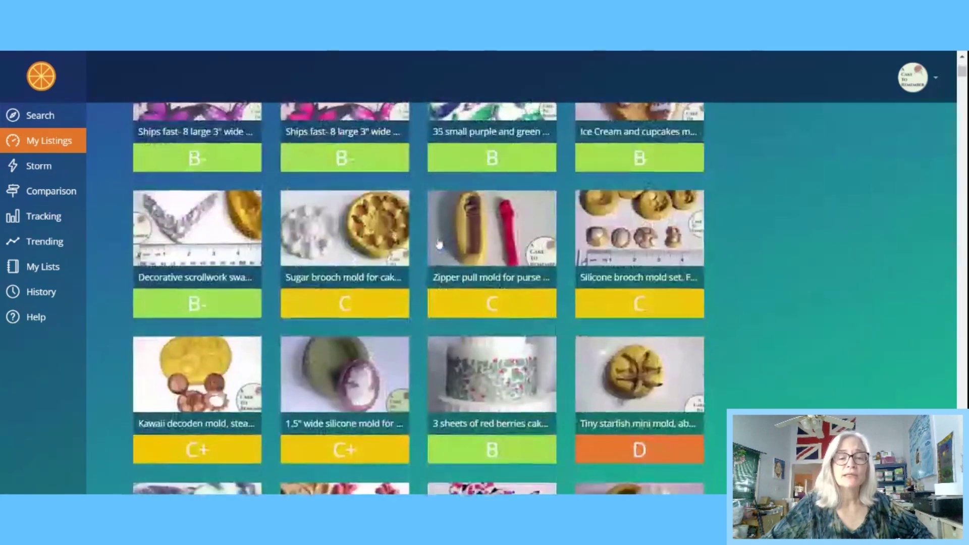
scroll(440, 244, down, 4)
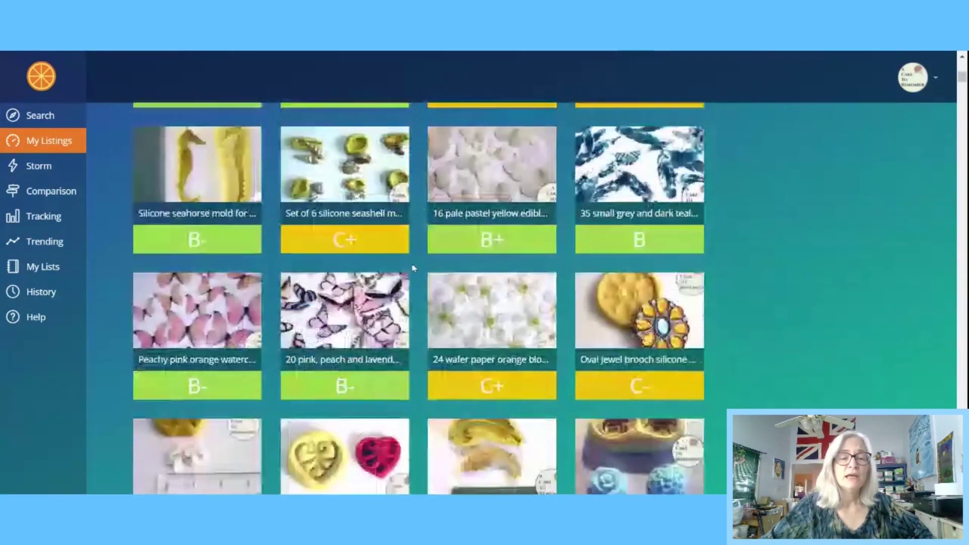
scroll(413, 268, down, 7)
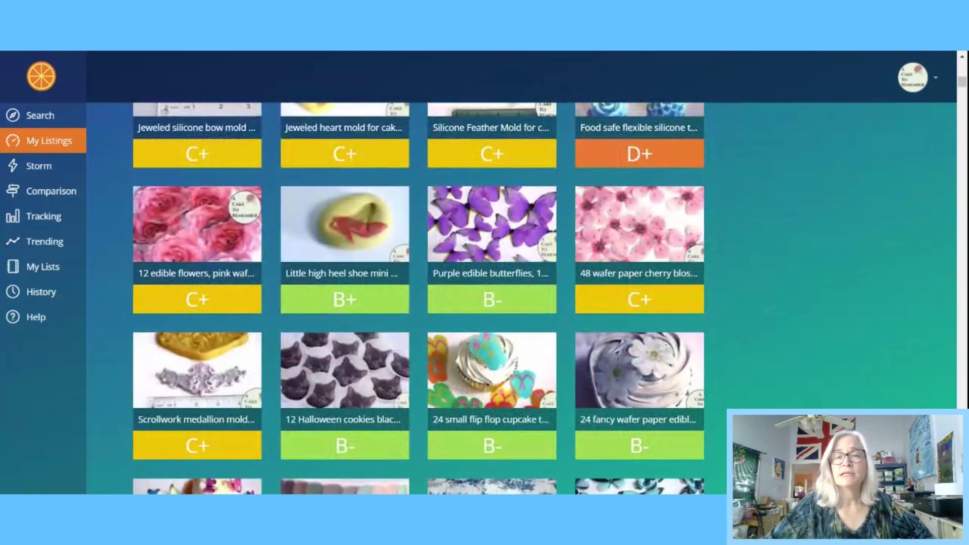
scroll(414, 268, down, 4)
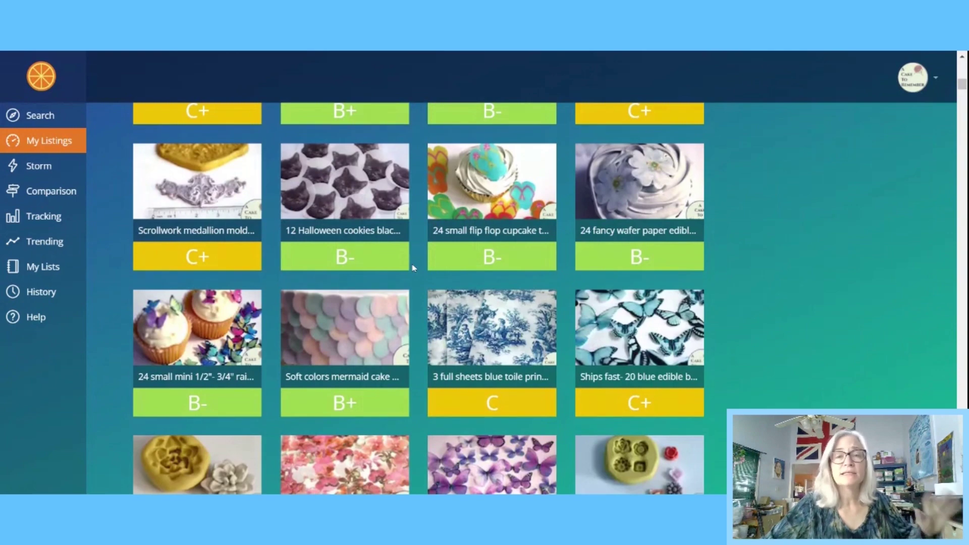
scroll(414, 267, down, 3)
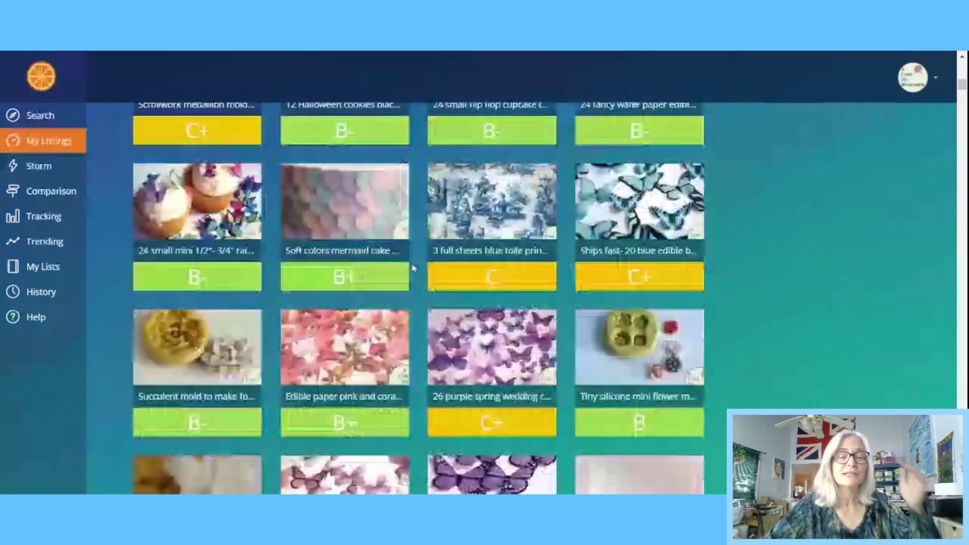
scroll(412, 268, down, 10)
scroll(413, 267, down, 7)
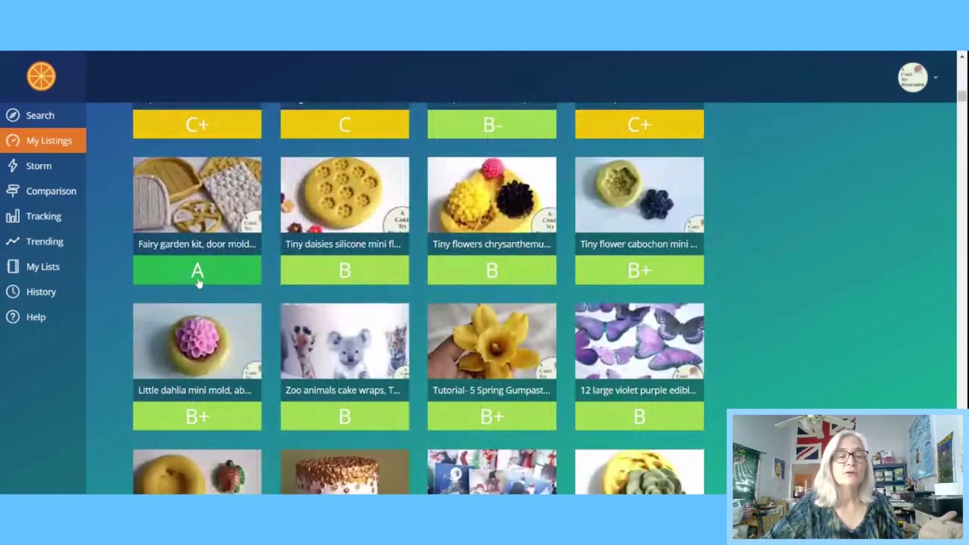
click(206, 208)
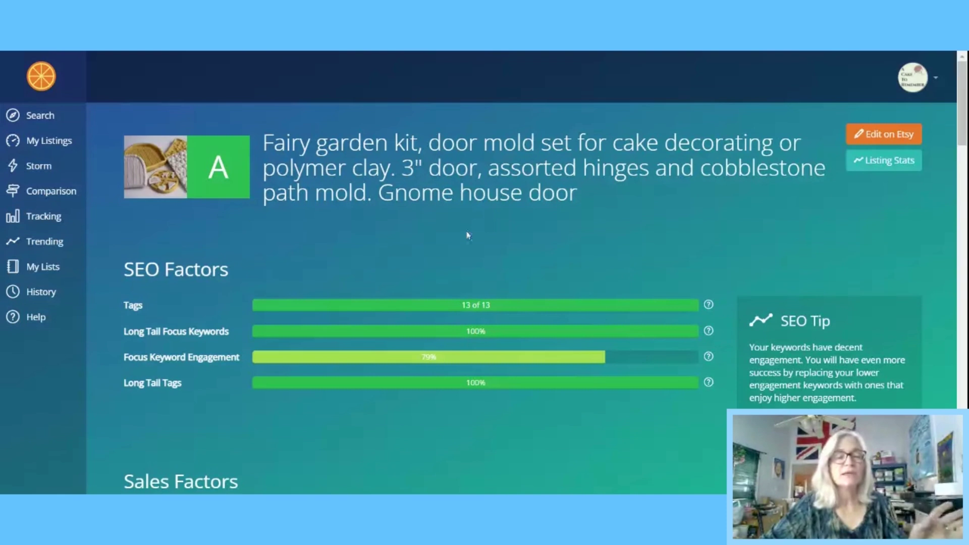
Review the fairy garden kit's SEO, sales and title readability factors, and open the listing for editing on Etsy
scroll(467, 235, down, 3)
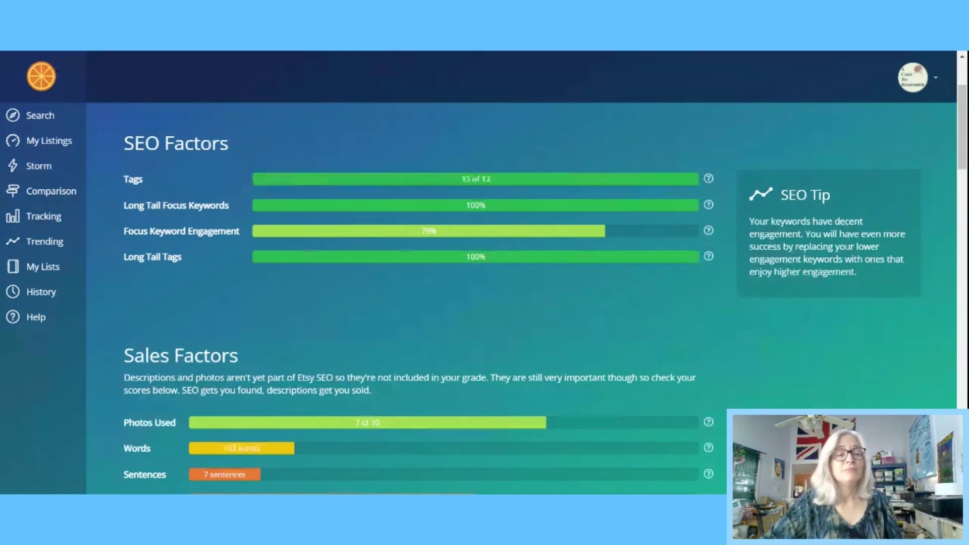
scroll(310, 307, down, 8)
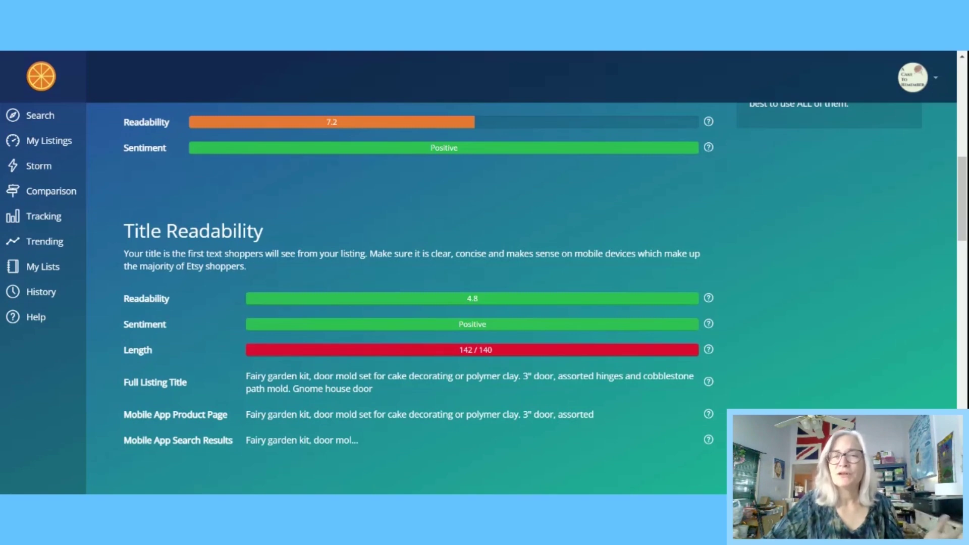
scroll(505, 323, down, 10)
scroll(960, 350, up, 10)
click(871, 140)
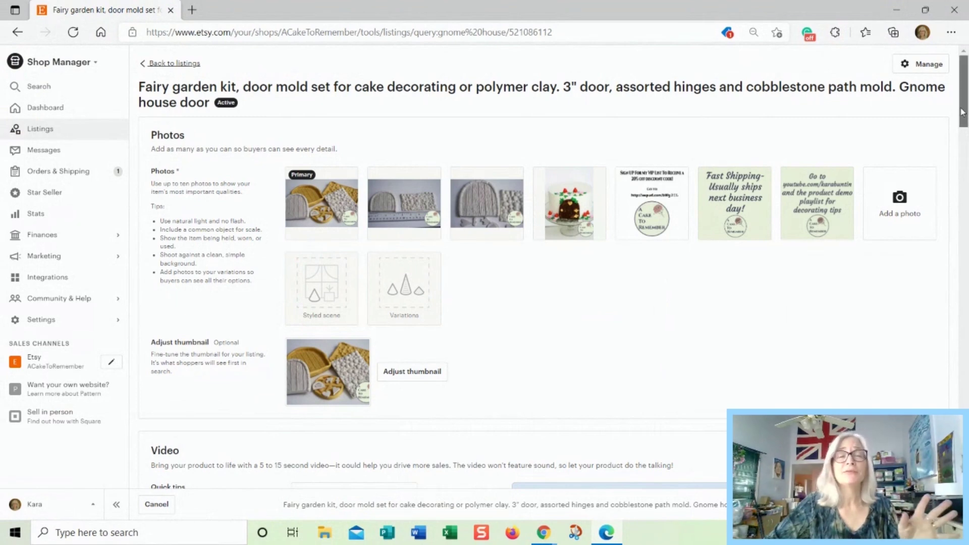
Remove the "fondant door mold" and "Gnome house" tags from the fairy garden kit listing
drag(962, 112, 960, 321)
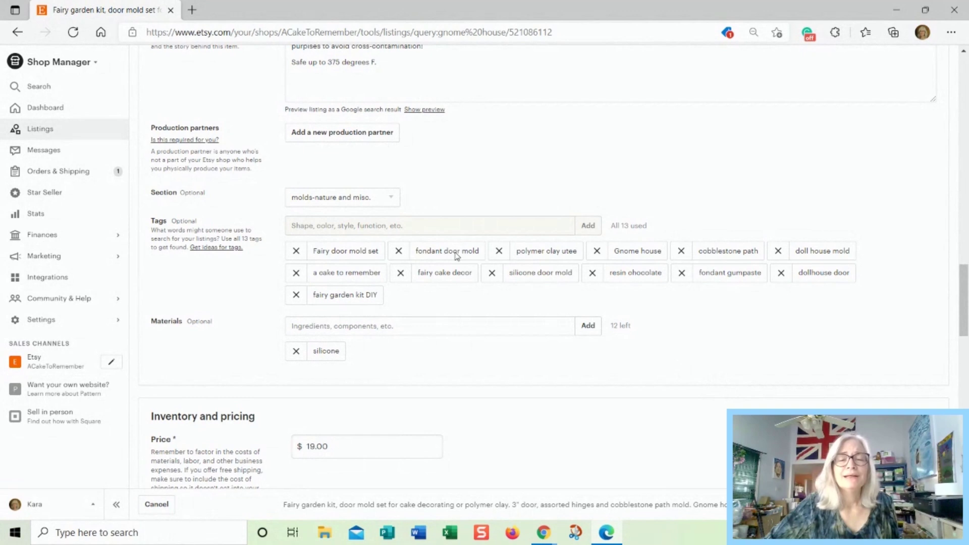
click(398, 251)
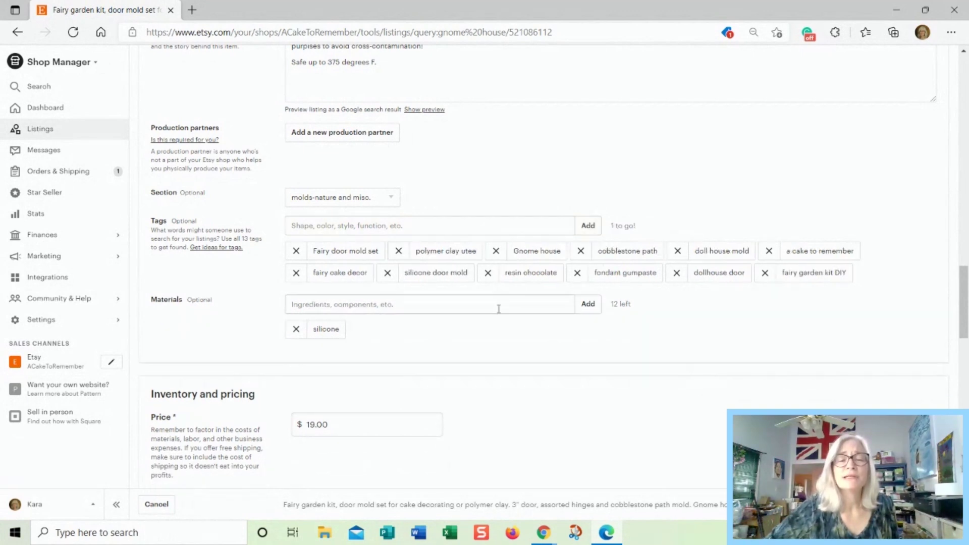
click(495, 250)
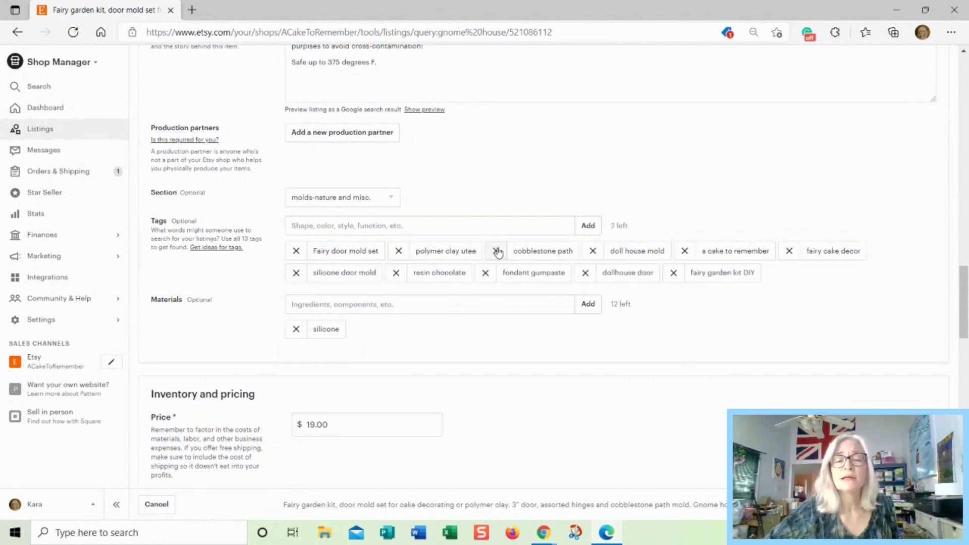
Add the tag "gnome house kit" to the listing
click(333, 225)
text(gno)
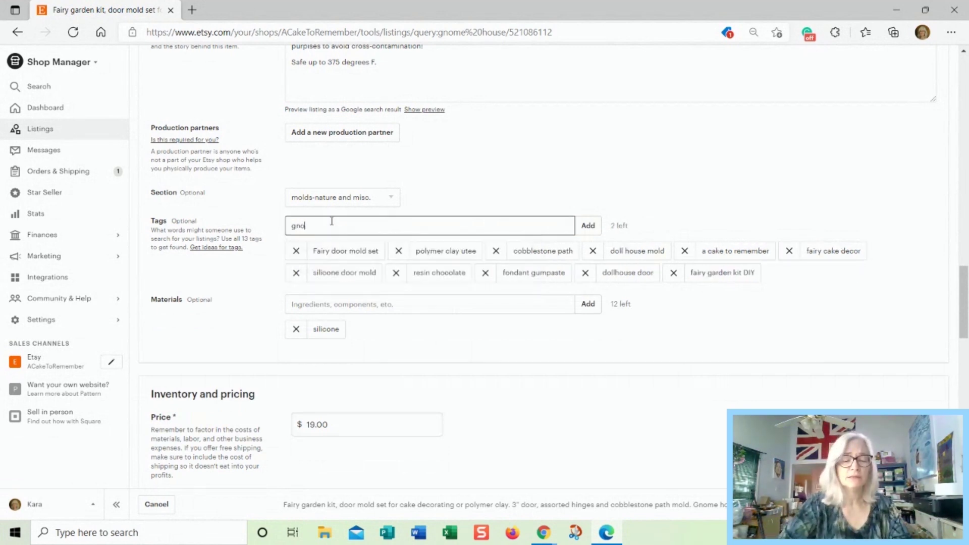
text(me house kit)
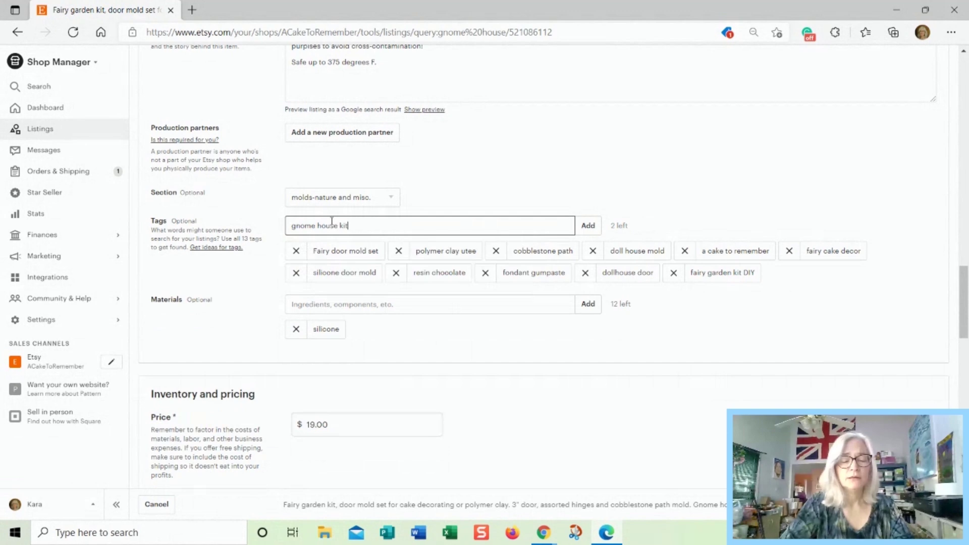
mouse_move(964, 281)
mouse_down()
mouse_move(952, 135)
mouse_move(950, 279)
mouse_up()
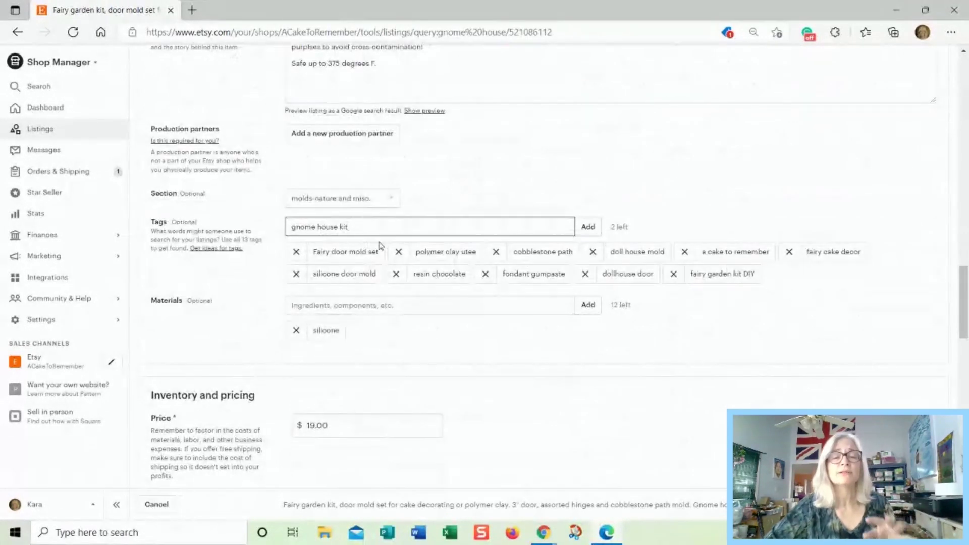
click(595, 228)
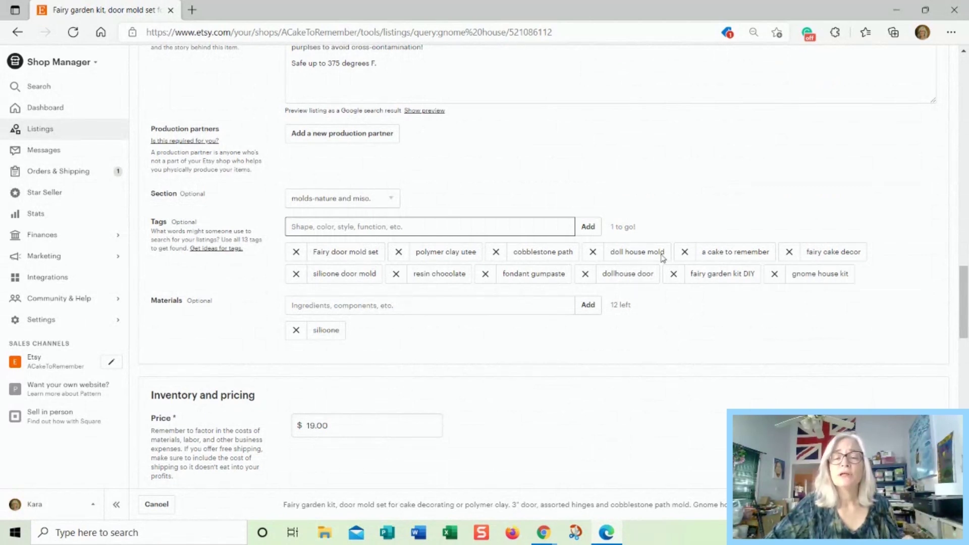
Replace the "dollhouse door" and "doll house mold" tags with a single "dollhouse doll house" tag
click(585, 273)
click(592, 252)
click(406, 227)
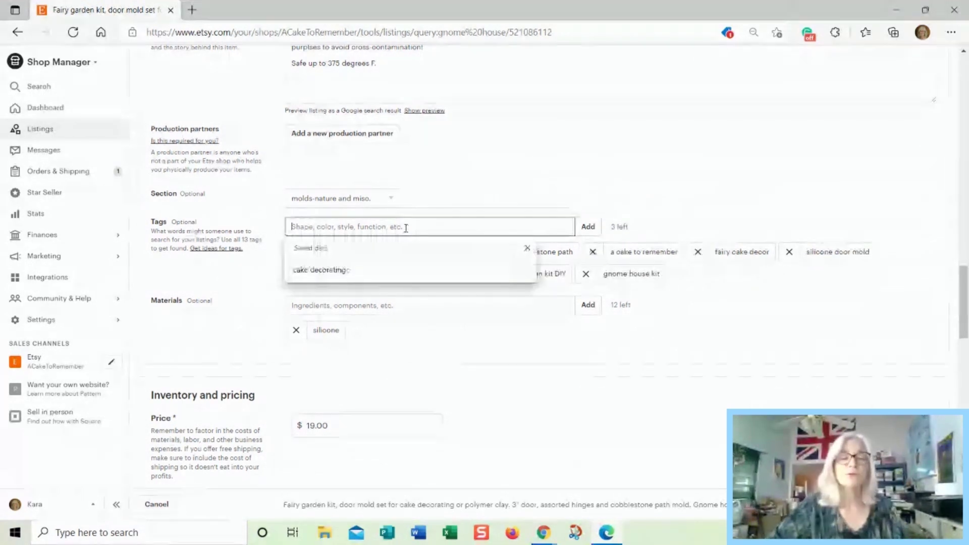
text(doolhouse doll house)
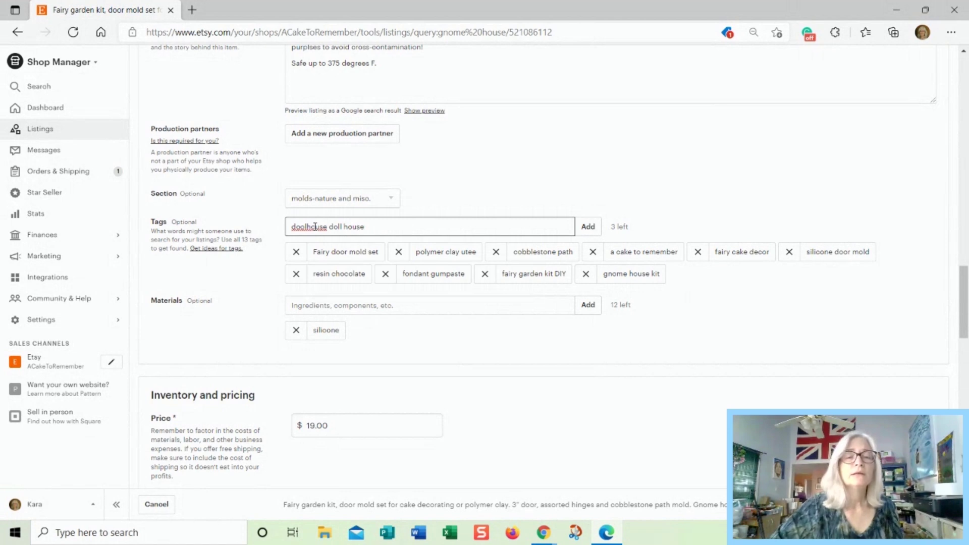
click(303, 226)
key(BackSpace)
text(l)
click(585, 227)
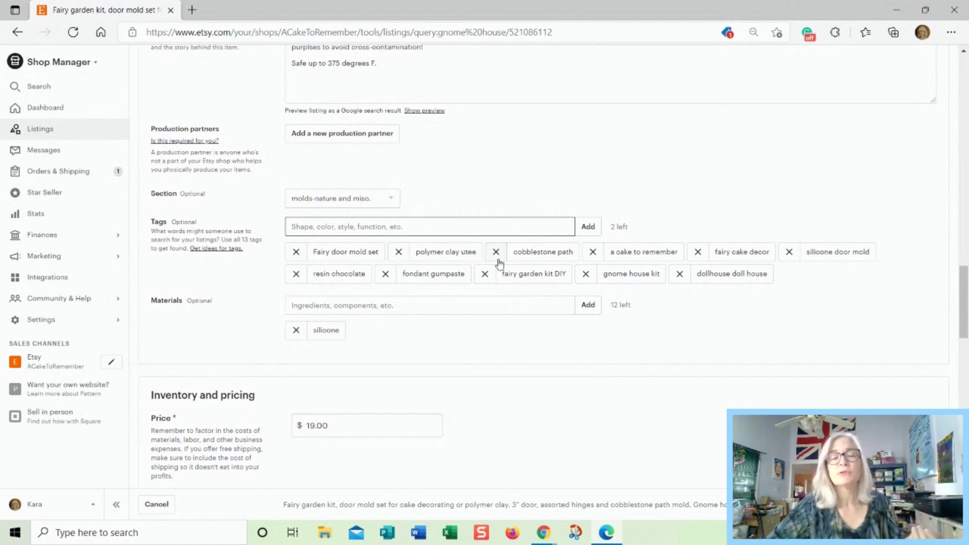
Remove the "a cake to remember" and "silicone door mold" tags from the listing
click(594, 253)
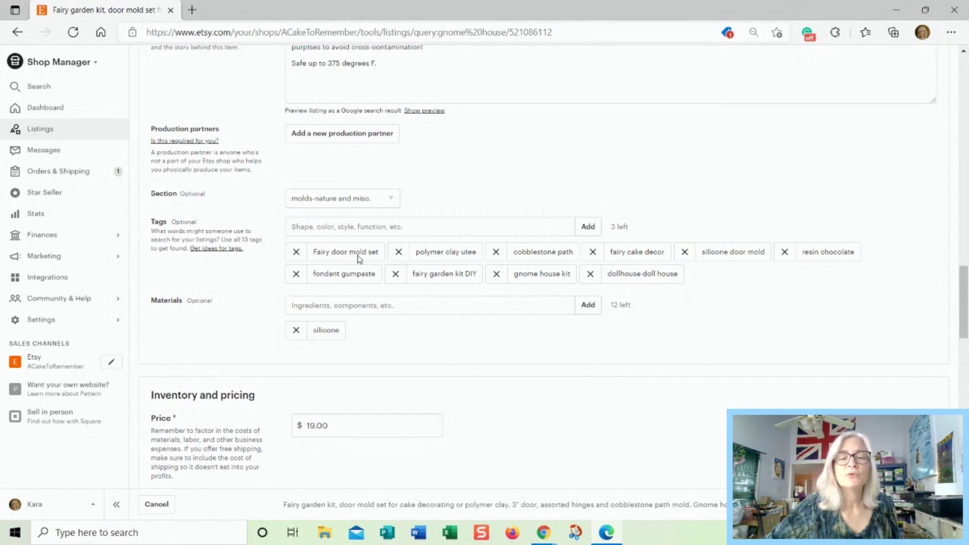
click(685, 252)
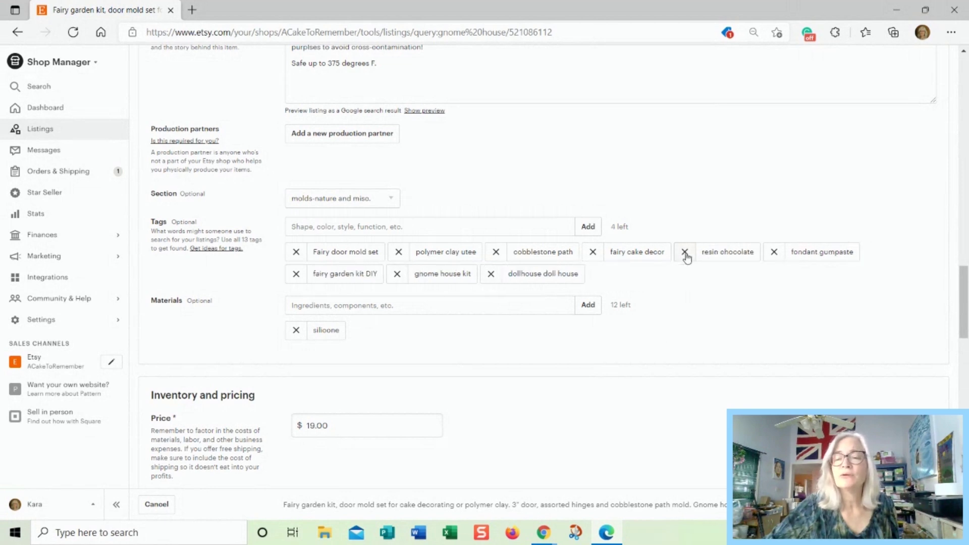
click(331, 227)
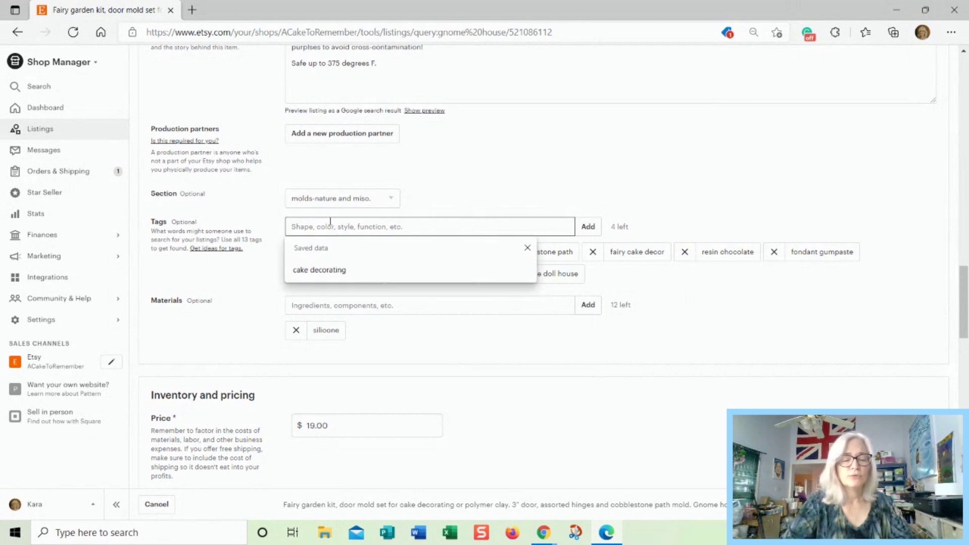
text(silio)
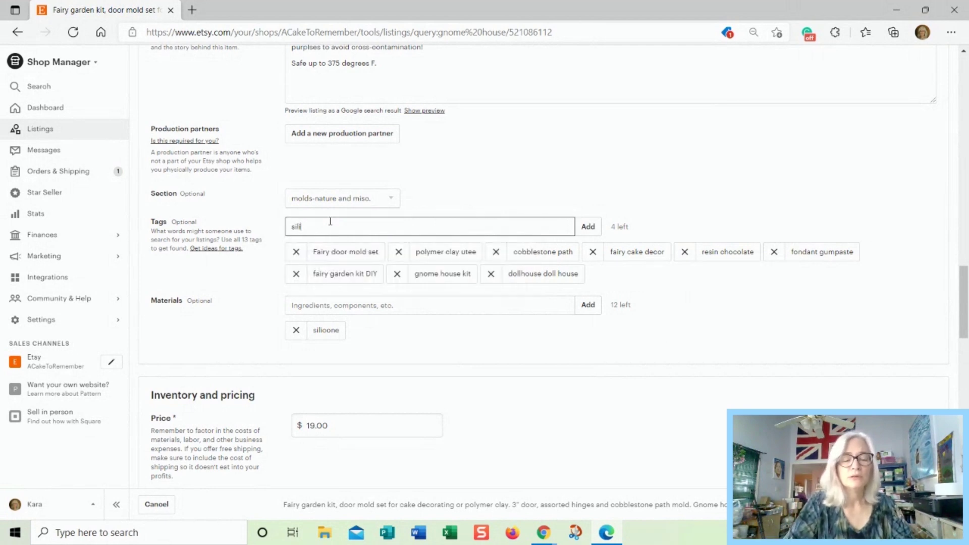
click(596, 228)
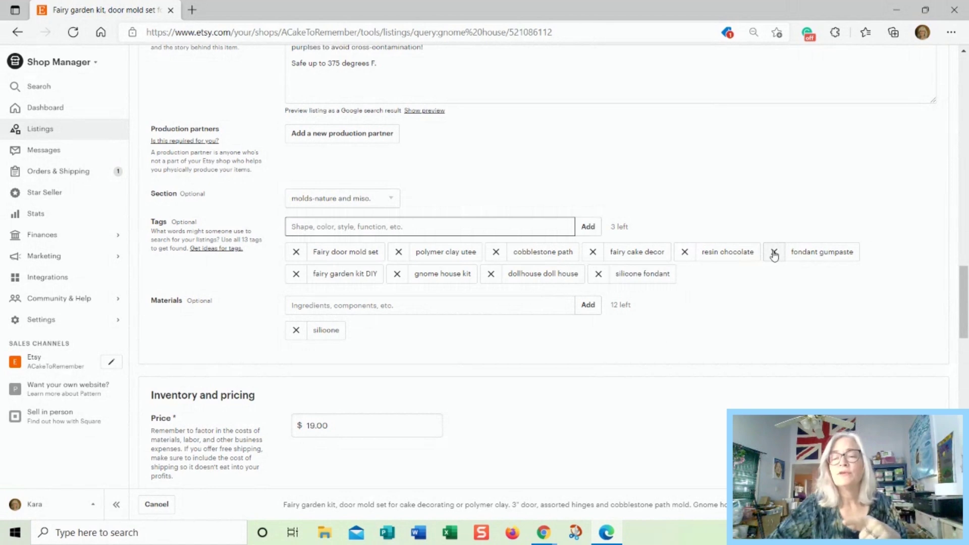
click(598, 274)
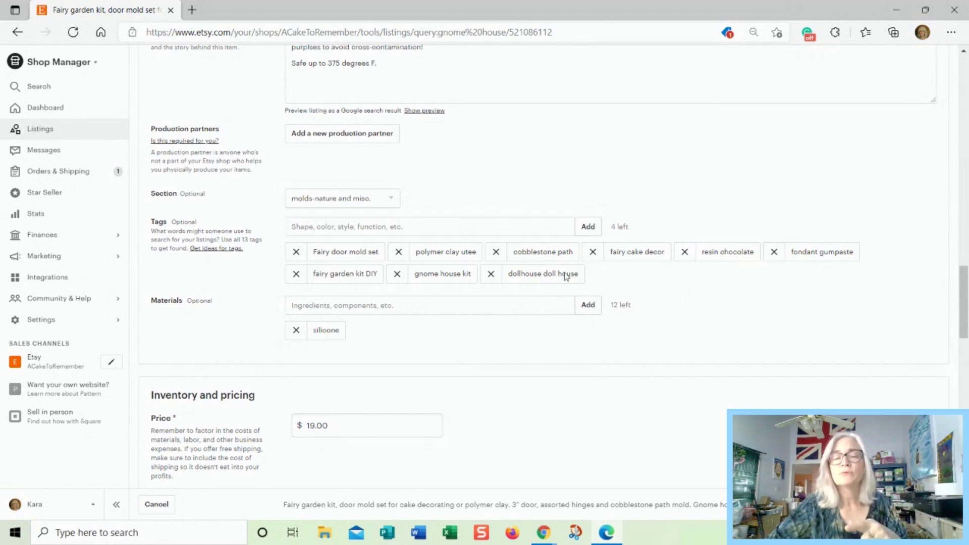
Start entering a new listing tag beginning with "silicon"
click(330, 218)
text(silicon)
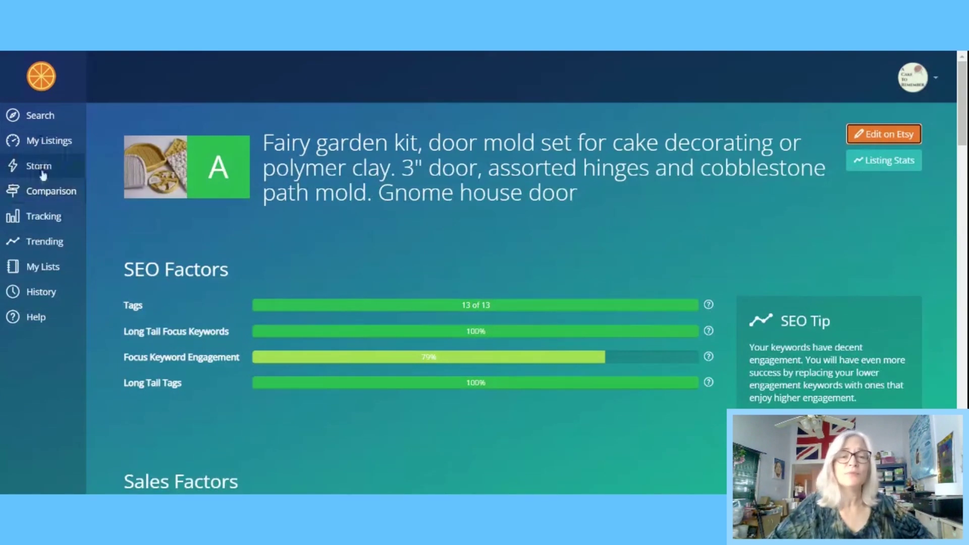
Switch to Marmalead and run a Storm keyword brainstorm for "gnome house kit"
click(42, 172)
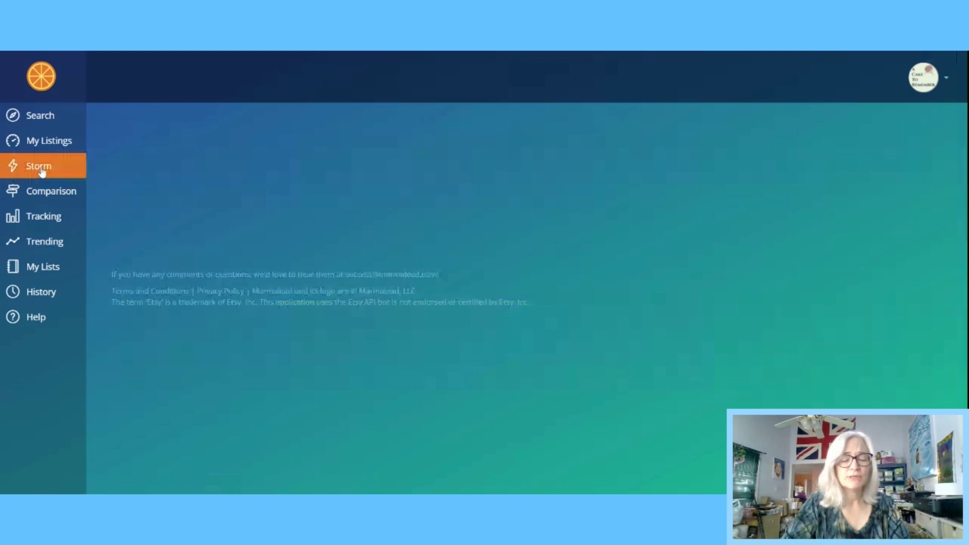
text(gnome house kit)
key(Return)
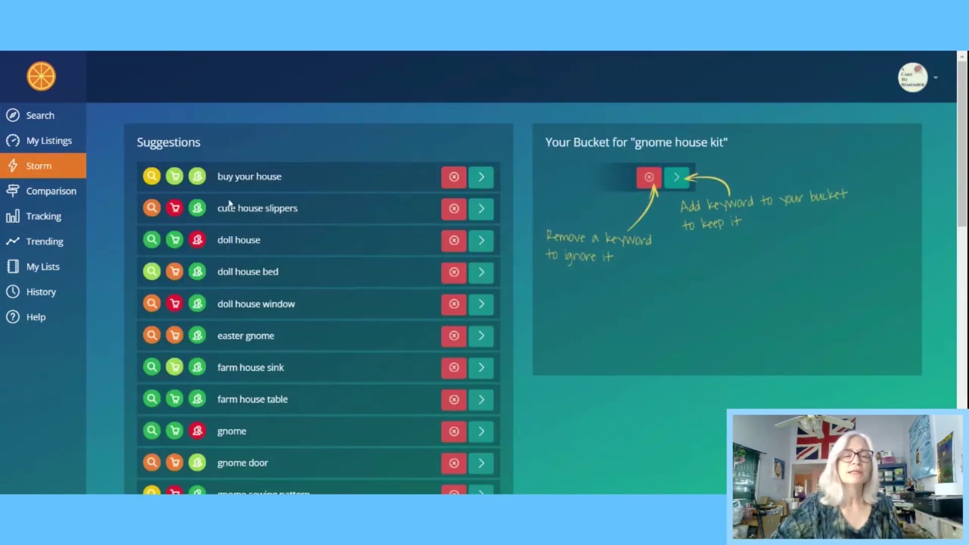
Discard the keyword suggestions from "buy your house" through "gnome" and add "gnome door" to the bucket
click(454, 177)
click(454, 177)
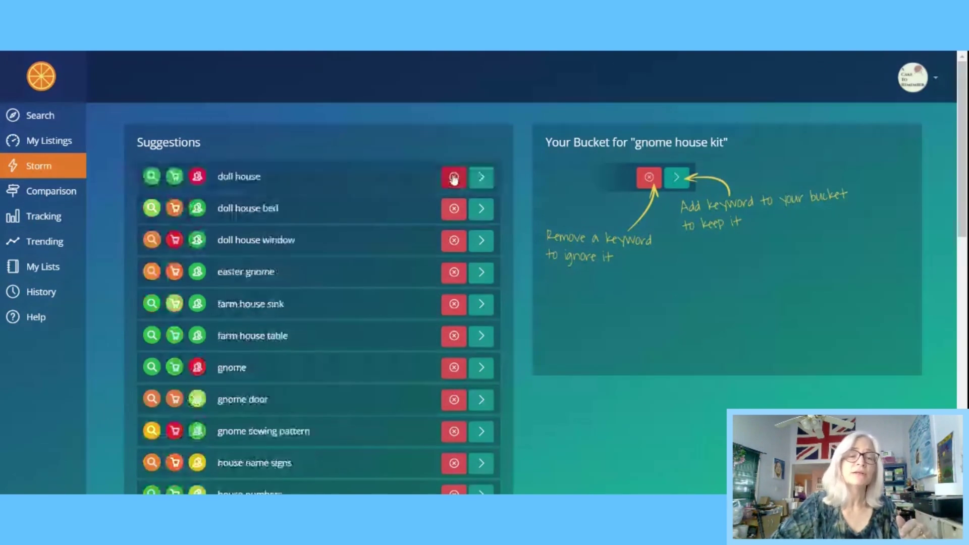
click(454, 178)
click(454, 177)
click(454, 178)
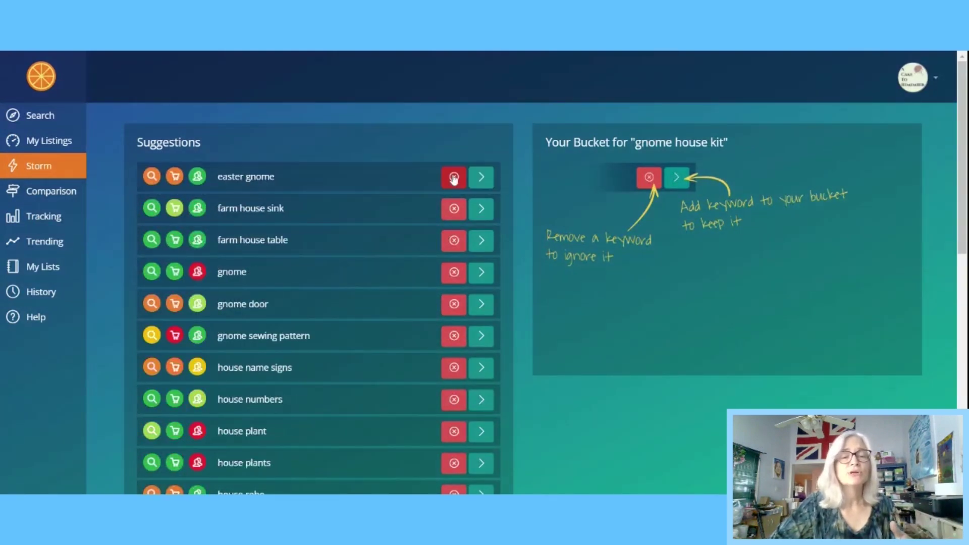
click(454, 177)
click(454, 178)
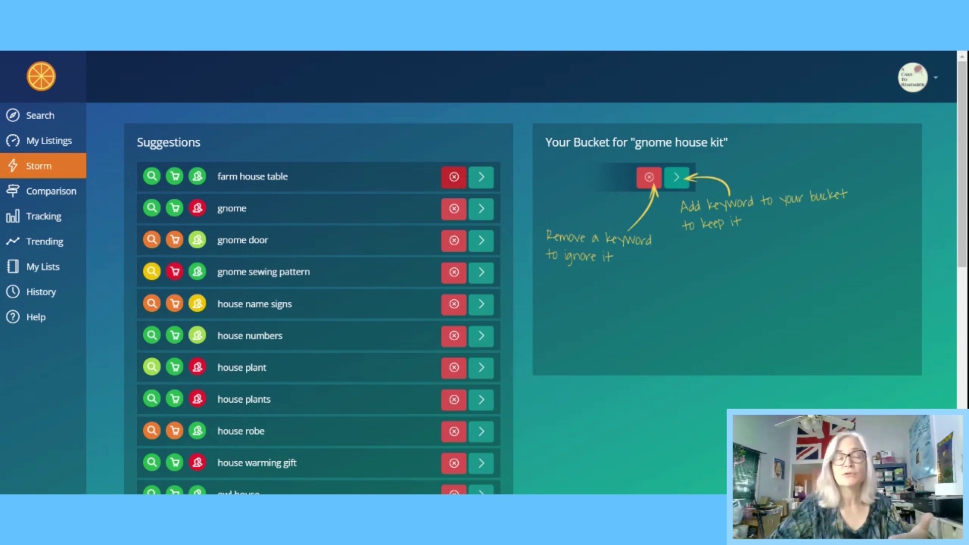
click(453, 177)
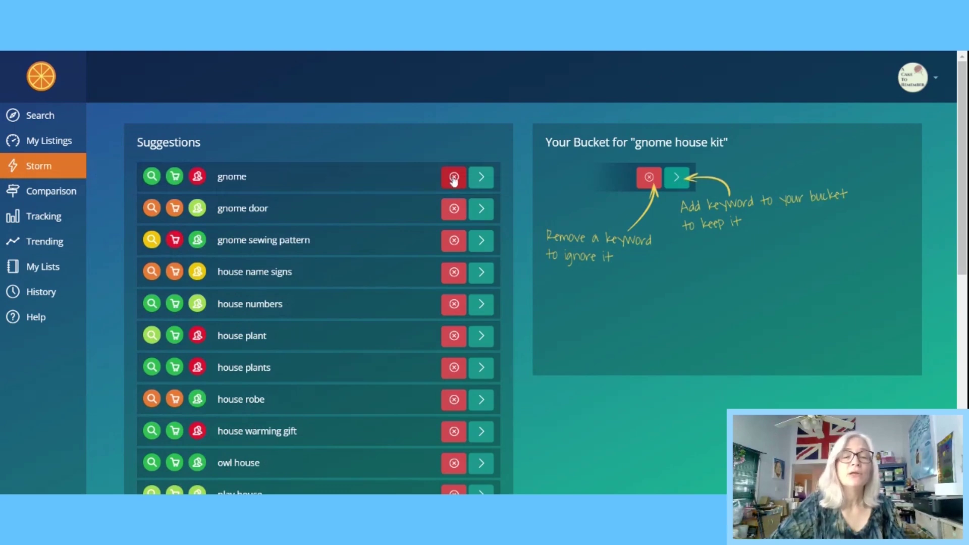
click(454, 177)
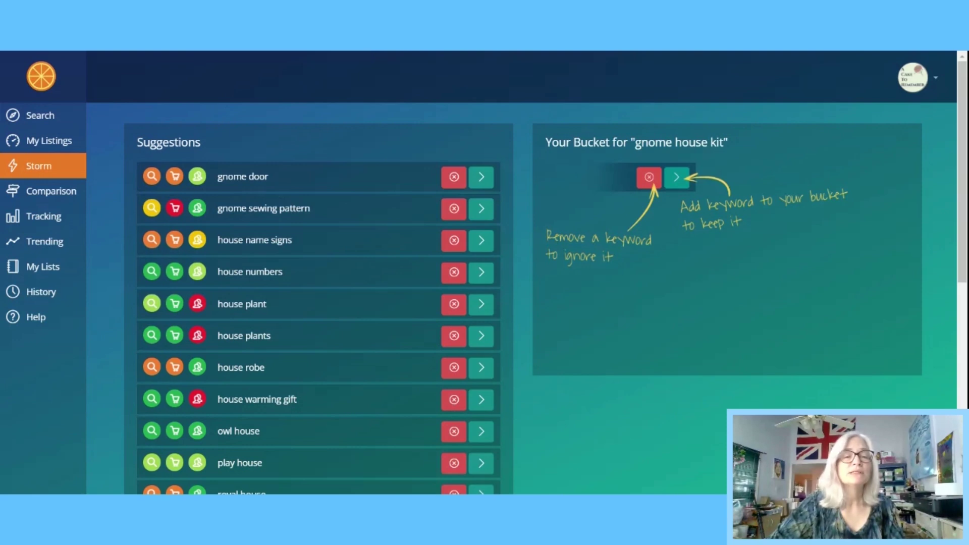
click(481, 176)
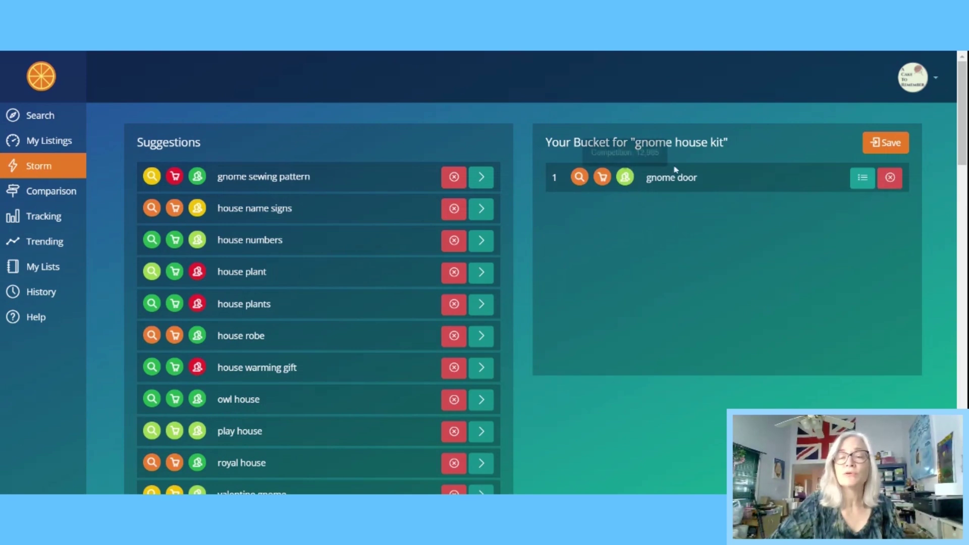
Discard the "gnome house kit" keyword suggestions from "gnome sewing pattern" through "home decor"
mouse_move(620, 179)
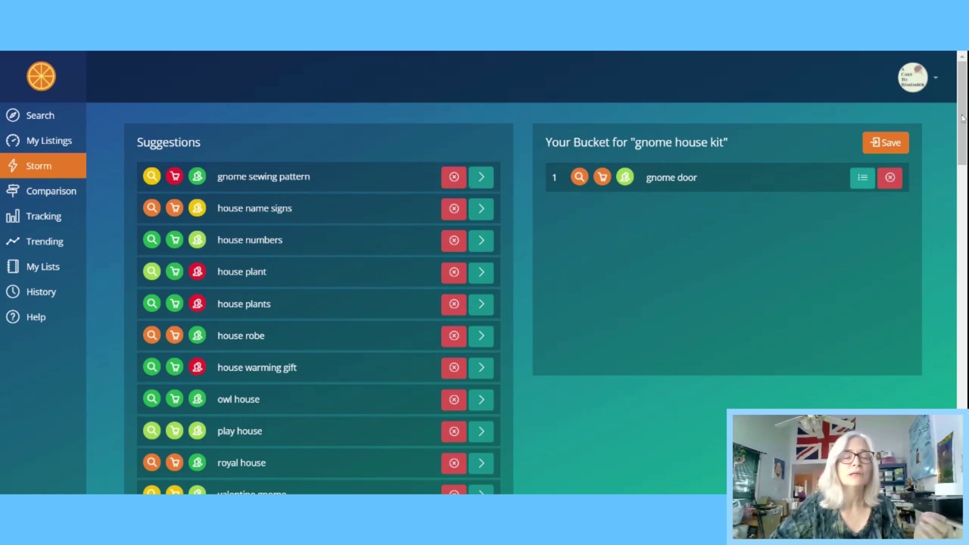
drag(962, 118, 963, 484)
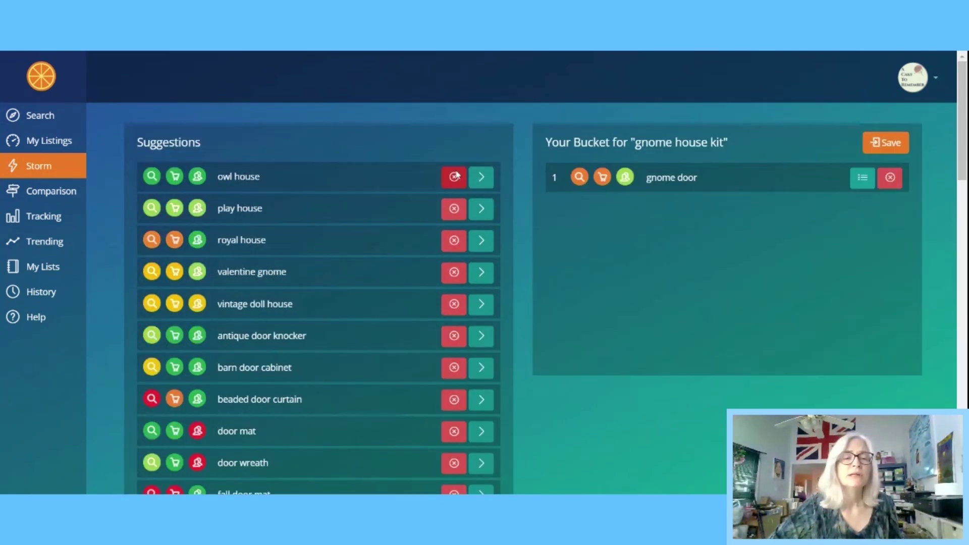
click(454, 176)
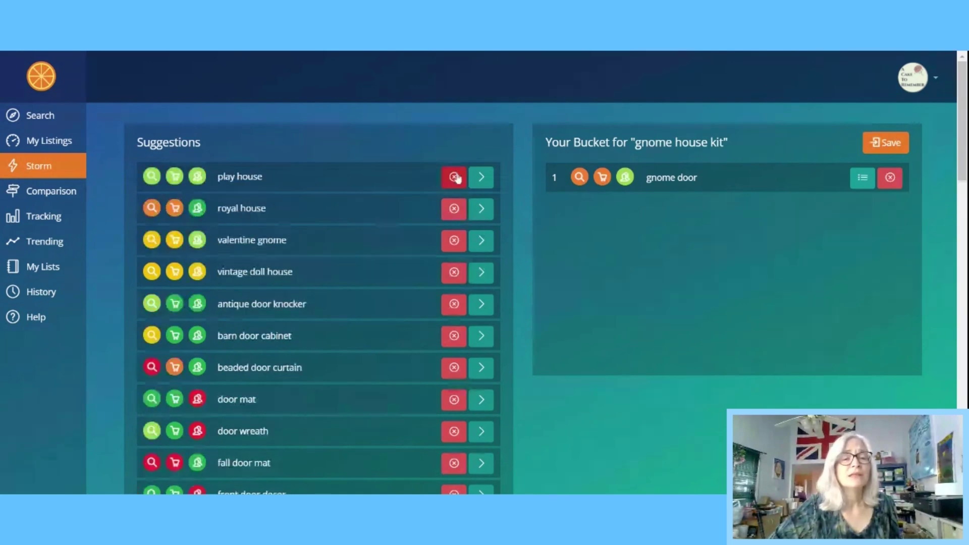
click(454, 177)
click(454, 176)
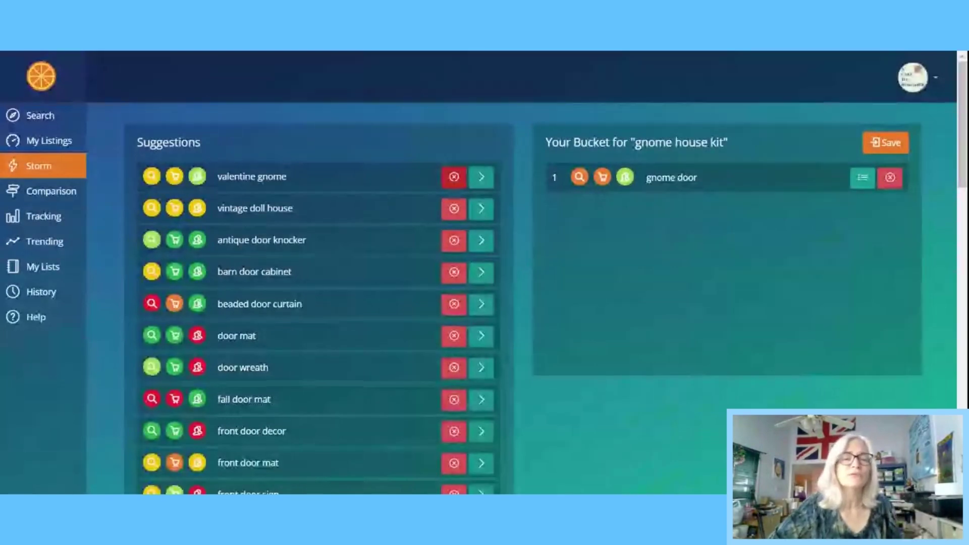
click(454, 177)
click(454, 177)
click(455, 177)
click(454, 178)
click(454, 177)
click(454, 177)
click(454, 177)
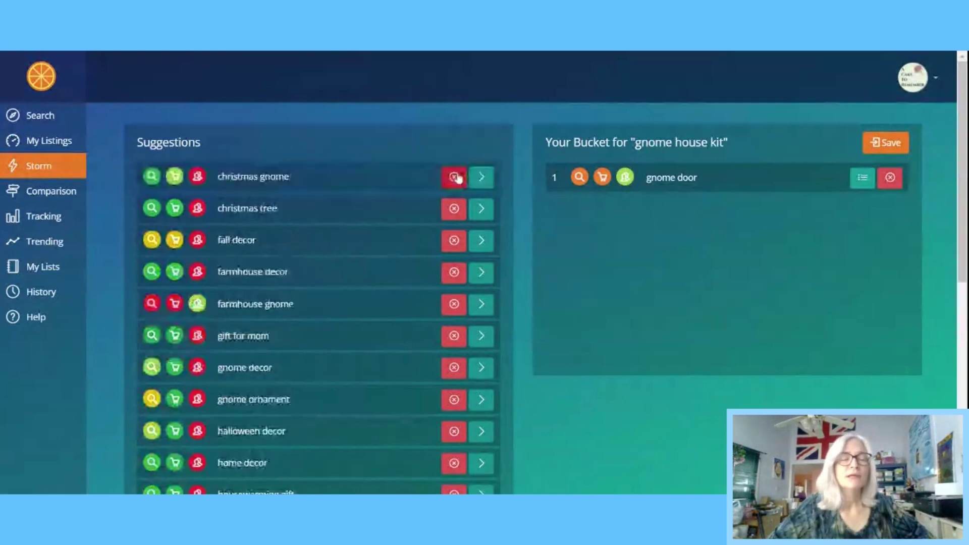
click(454, 177)
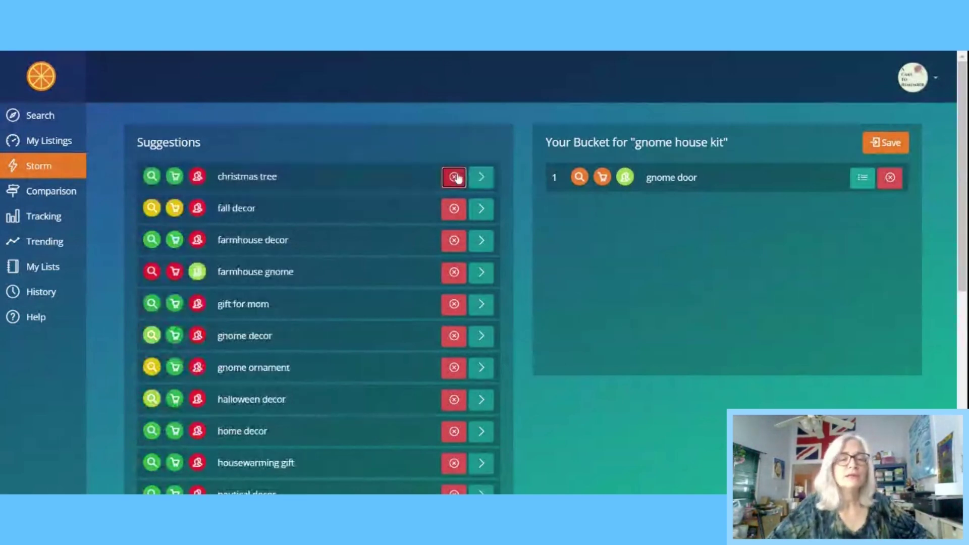
click(454, 177)
click(454, 177)
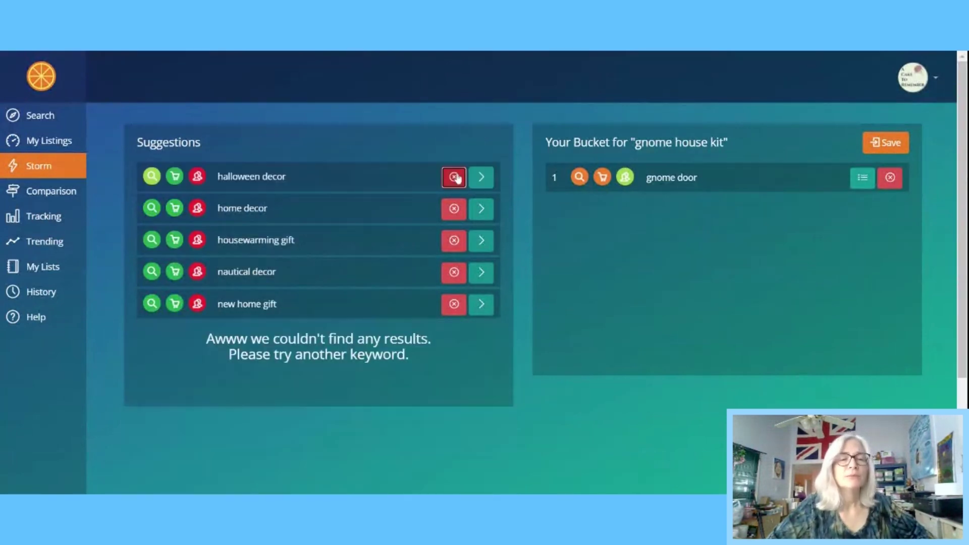
click(455, 177)
click(454, 177)
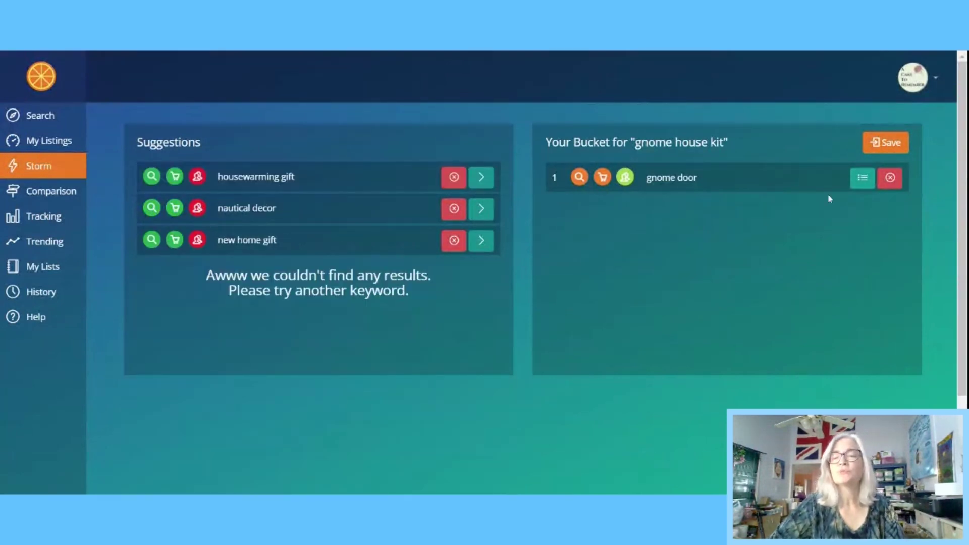
Create a keyword list named "gnome house kit" and add the bucket keyword "gnome door" to it
click(859, 186)
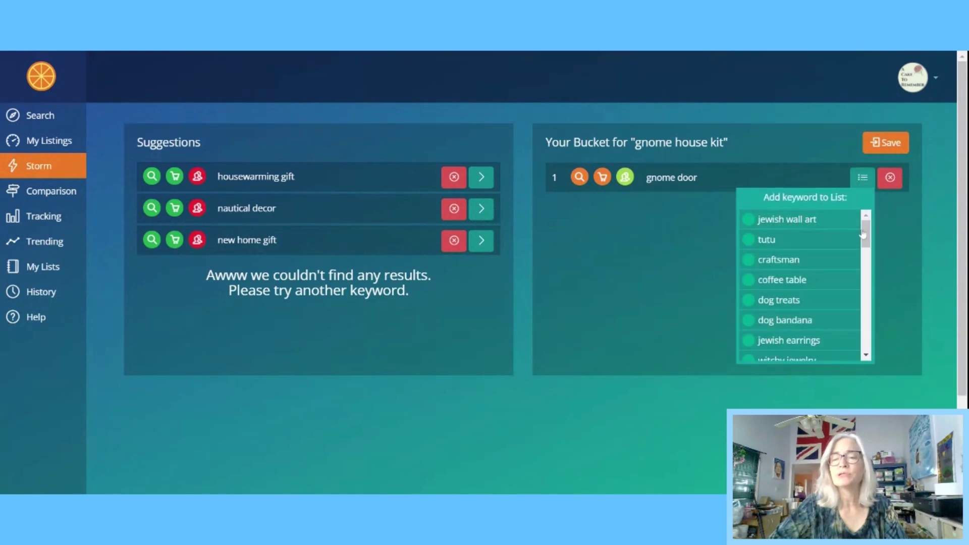
scroll(808, 282, down, 8)
click(829, 363)
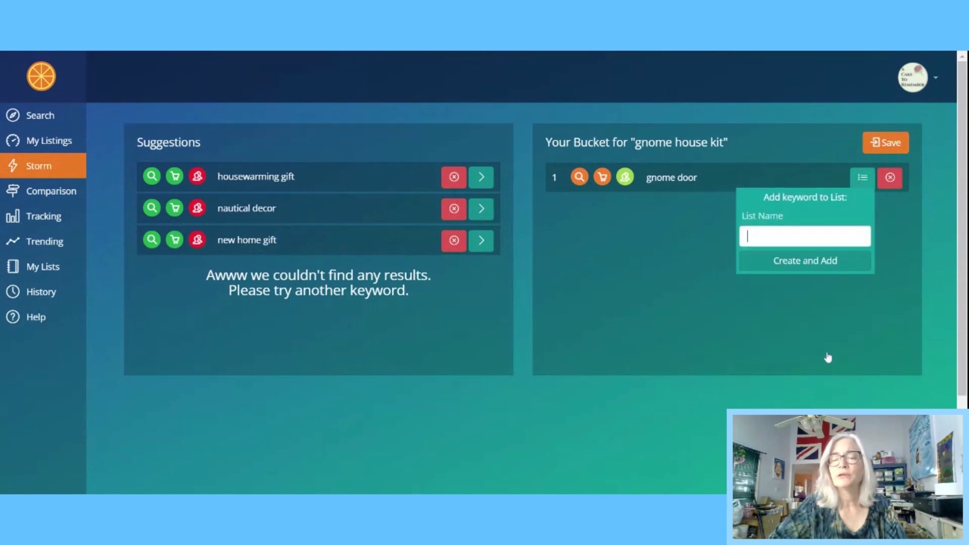
text(gnomes)
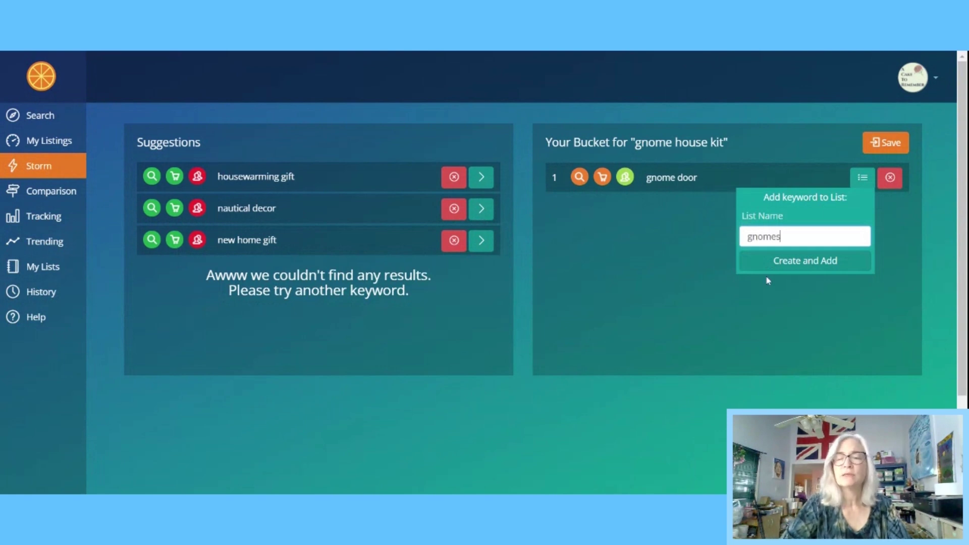
key(BackSpace)
text( house kit)
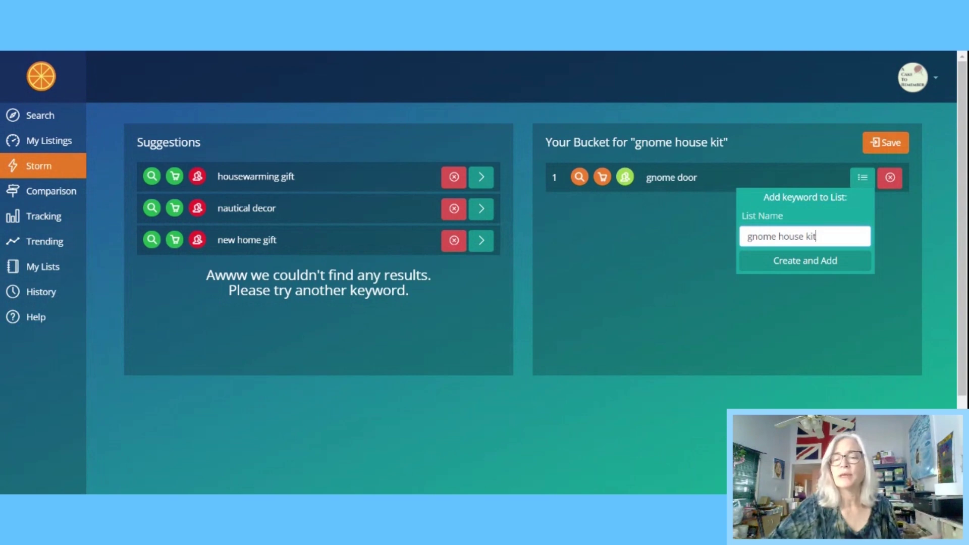
click(787, 267)
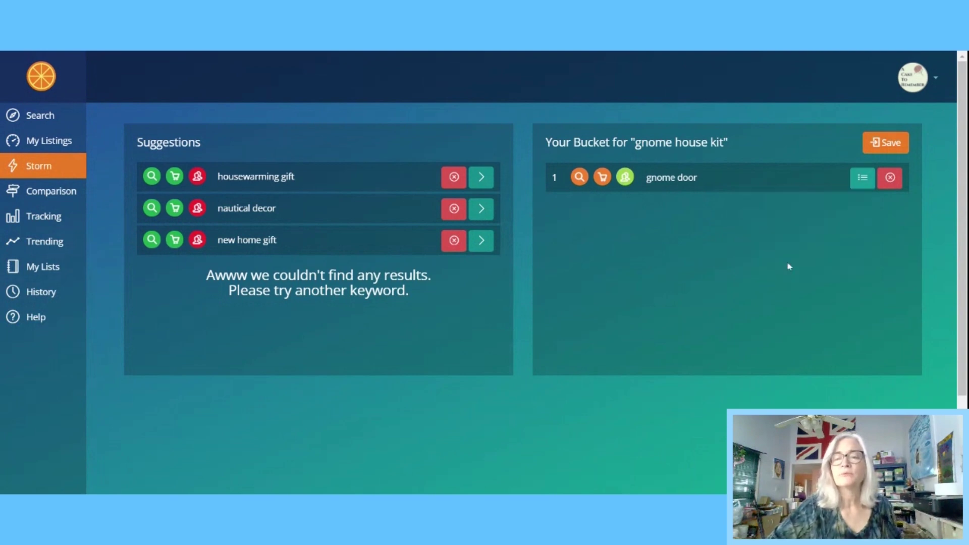
click(863, 179)
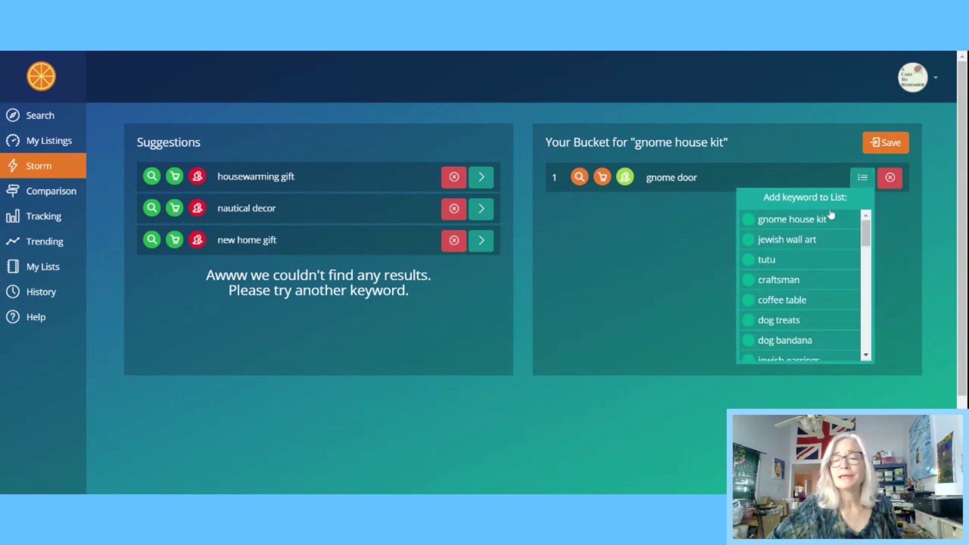
click(804, 219)
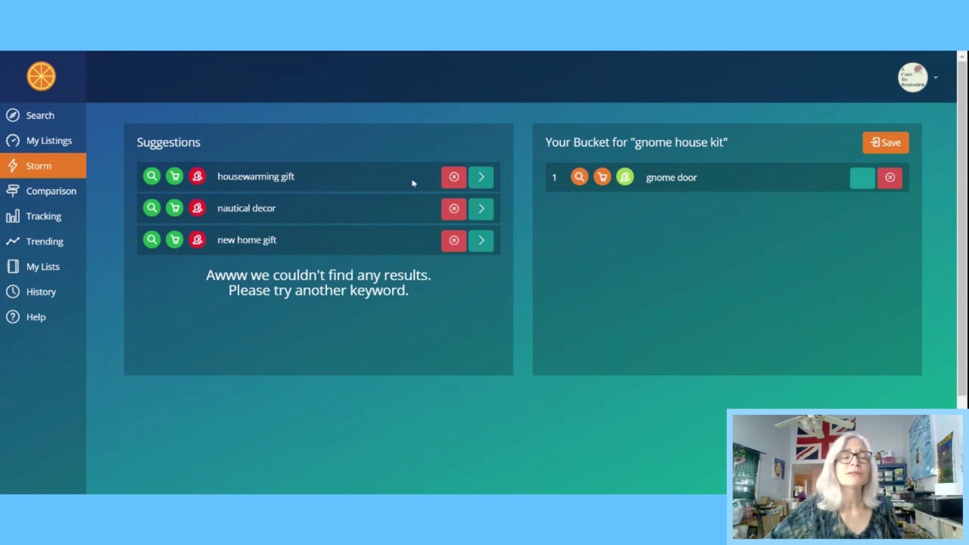
Run a new Storm keyword brainstorm for "fairy house diy"
click(47, 175)
click(464, 164)
text(fairy house diy)
key(Return)
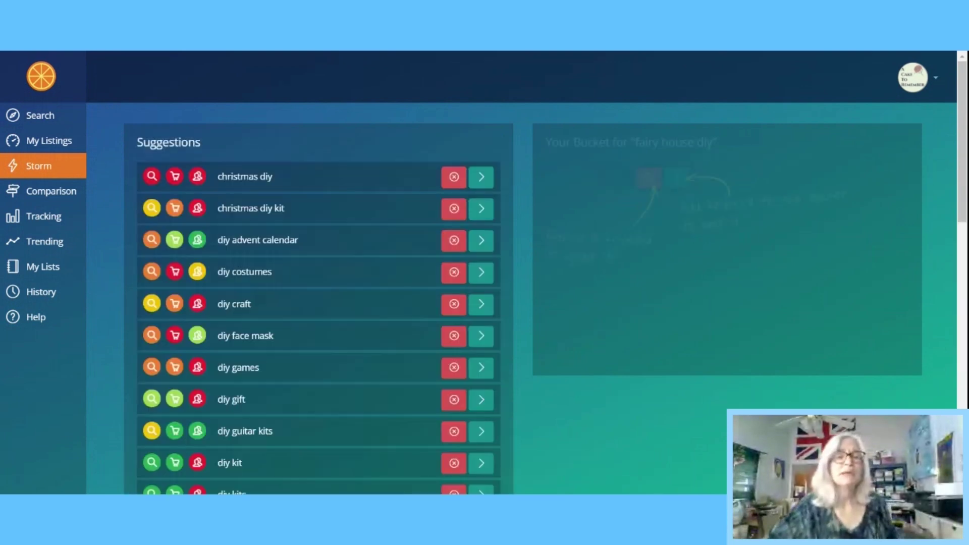
Discard the suggestions from "christmas diy" through "diy costumes" and add "diy craft" to the bucket
click(452, 178)
click(451, 179)
click(451, 179)
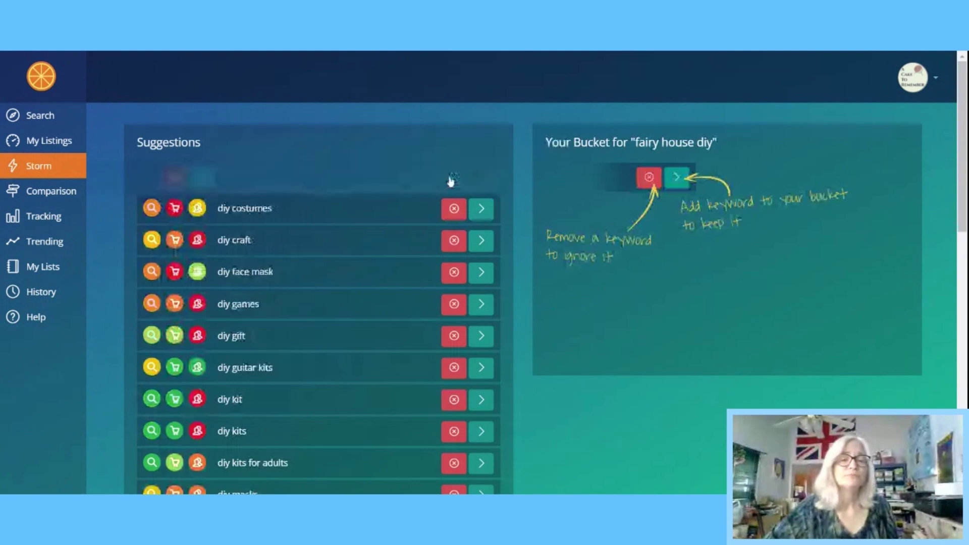
click(450, 180)
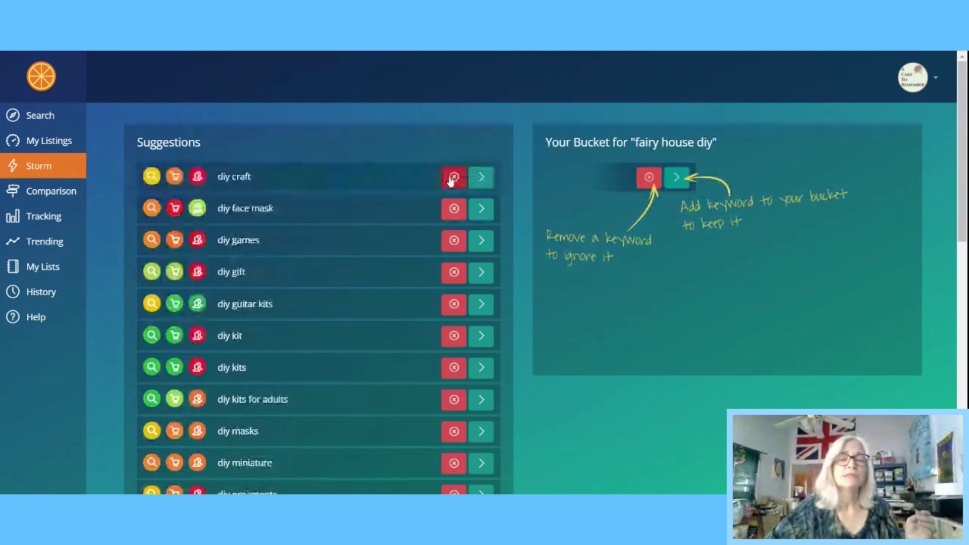
click(480, 177)
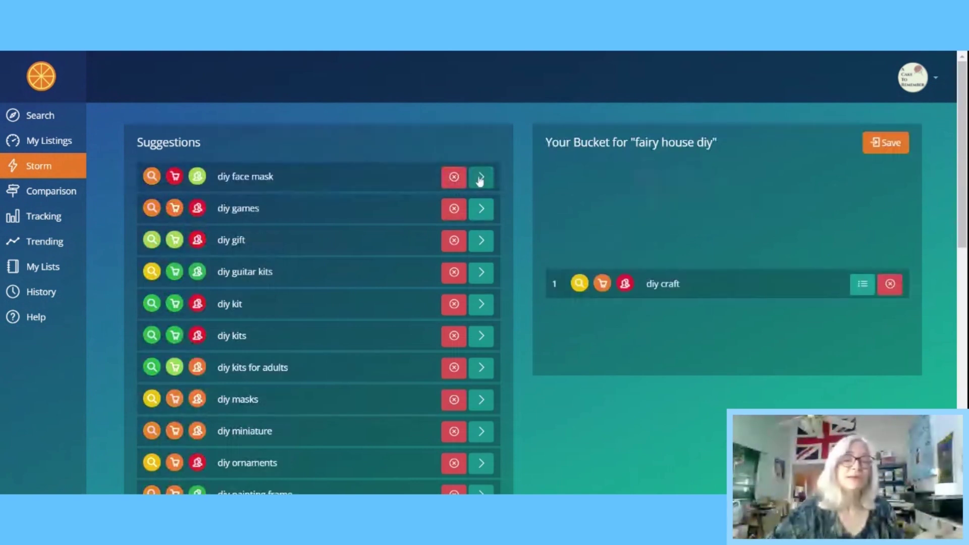
Discard the suggestions from "diy face mask" through "diy masks" and add "diy miniature" to the bucket
click(455, 177)
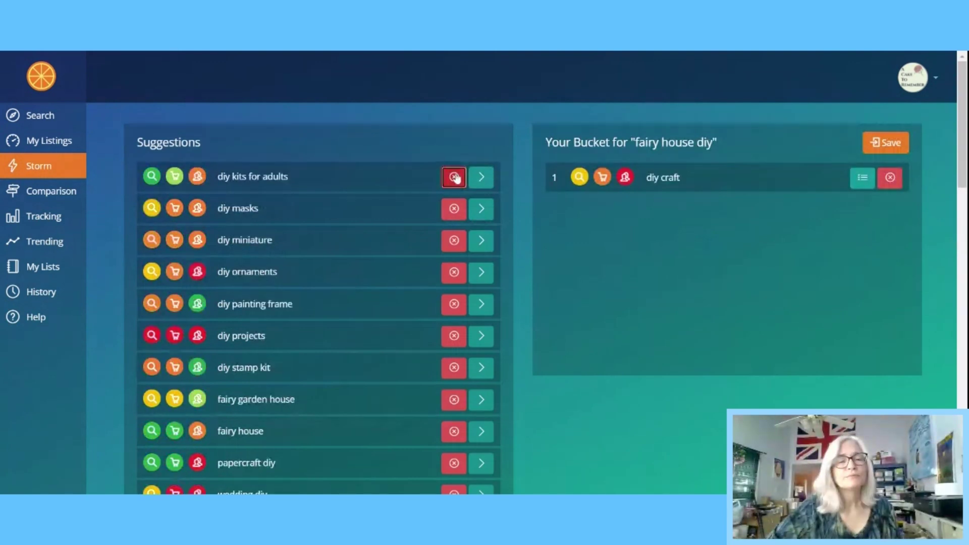
click(454, 177)
click(454, 177)
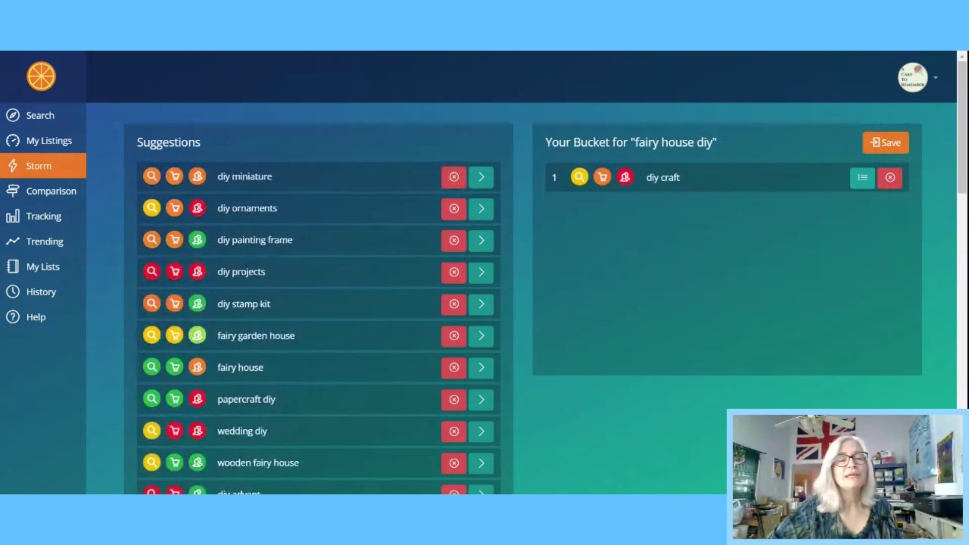
click(482, 177)
Discard the suggestions from "diy ornaments" through "diy stamp kit" and add "fairy garden house" and "fairy house" to the bucket
click(454, 177)
click(453, 177)
click(454, 177)
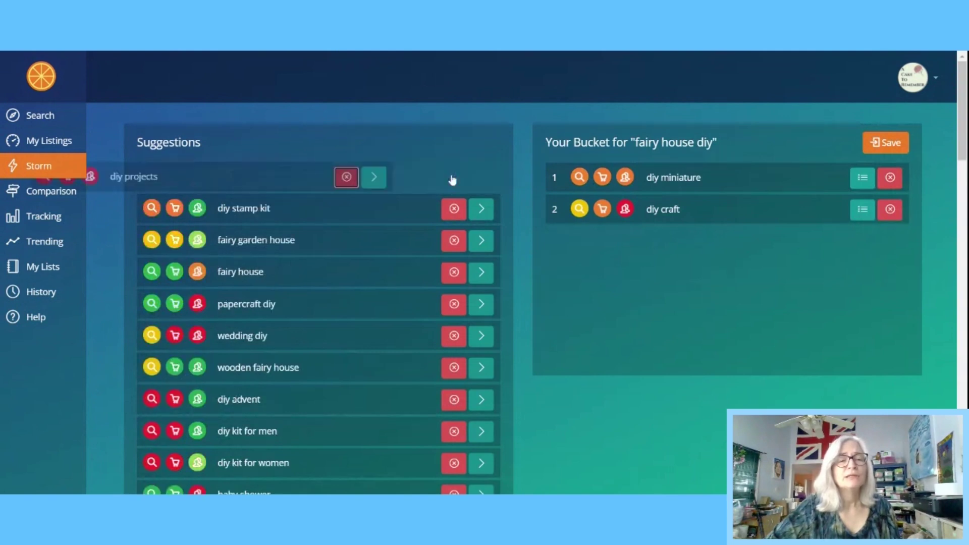
click(453, 178)
click(482, 178)
click(482, 177)
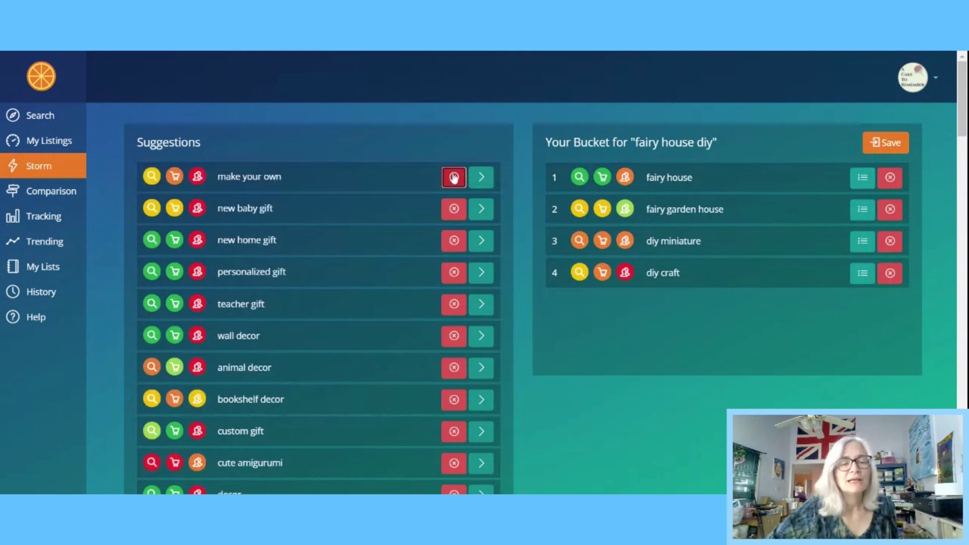
Discard the suggestions from "make your own" through "custom gift" and add "cute amigurumi" to the bucket
click(453, 177)
click(454, 177)
click(454, 176)
click(454, 177)
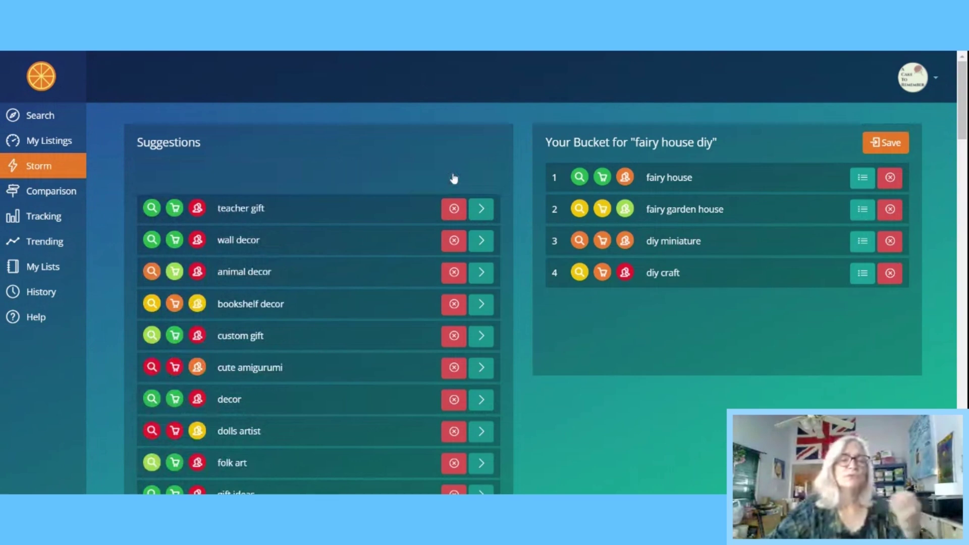
click(454, 177)
click(454, 179)
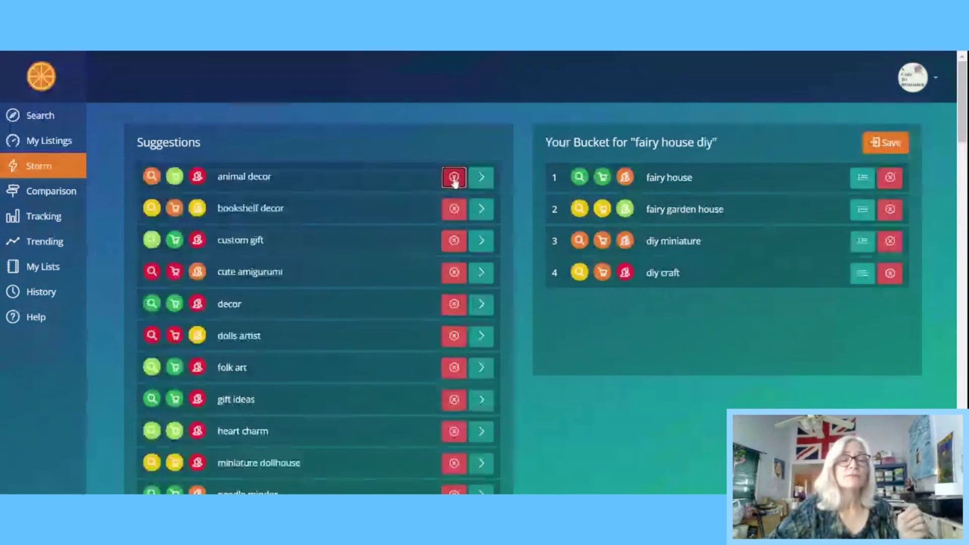
click(454, 179)
click(454, 178)
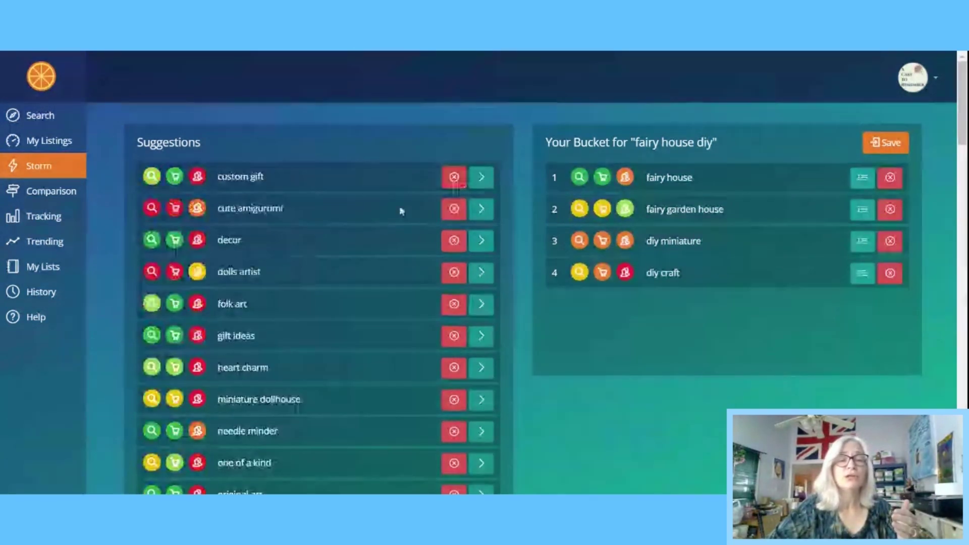
click(481, 208)
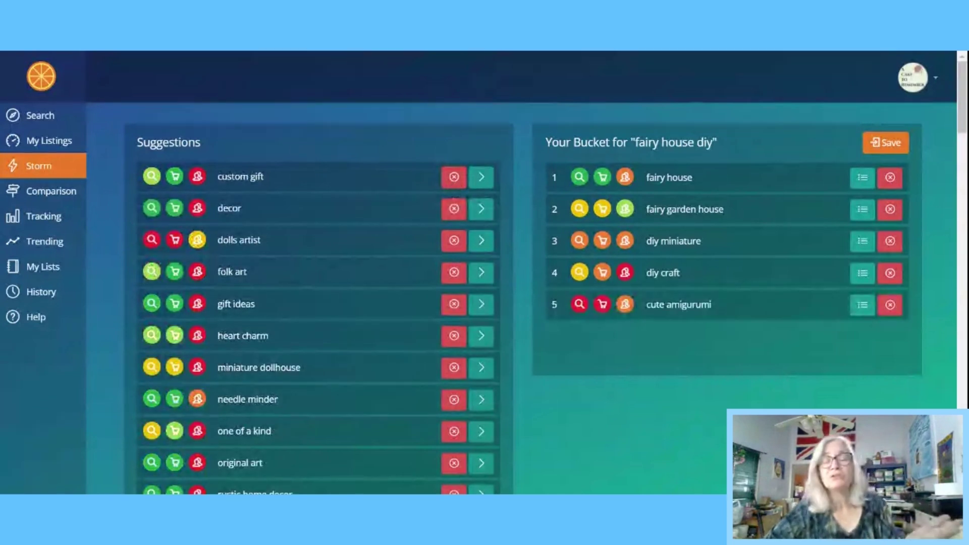
click(454, 178)
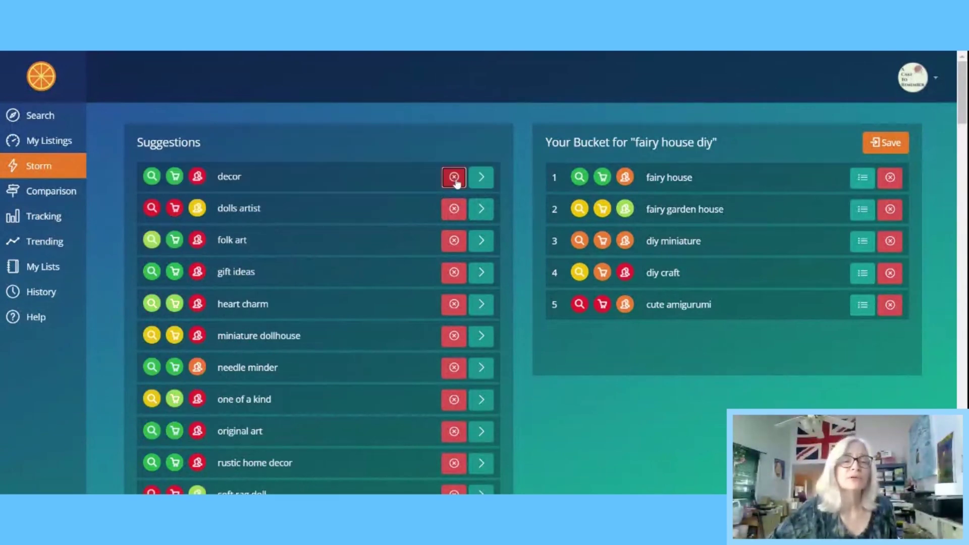
Find "fairy decorations" further down the suggestions and add it to the bucket
scroll(360, 331, down, 10)
scroll(359, 330, down, 6)
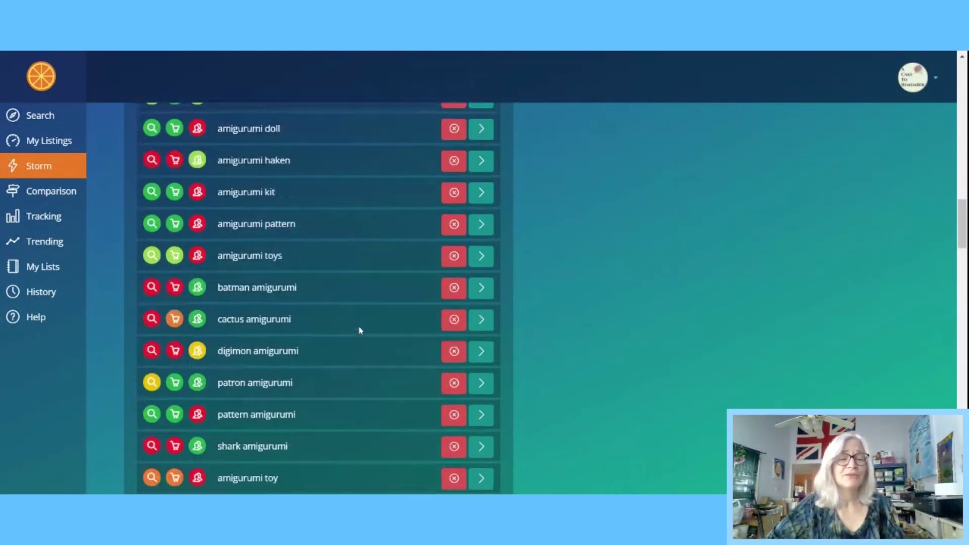
scroll(360, 330, down, 8)
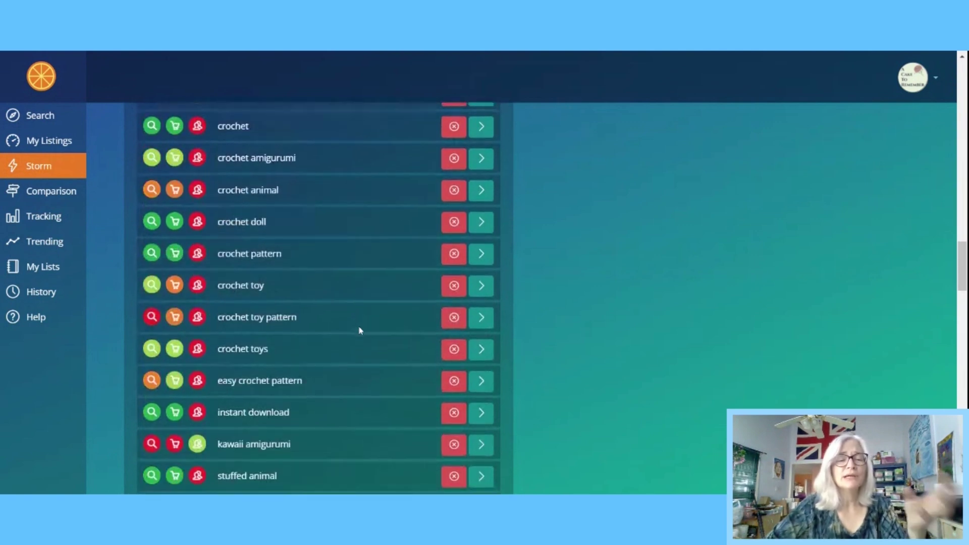
scroll(359, 330, down, 3)
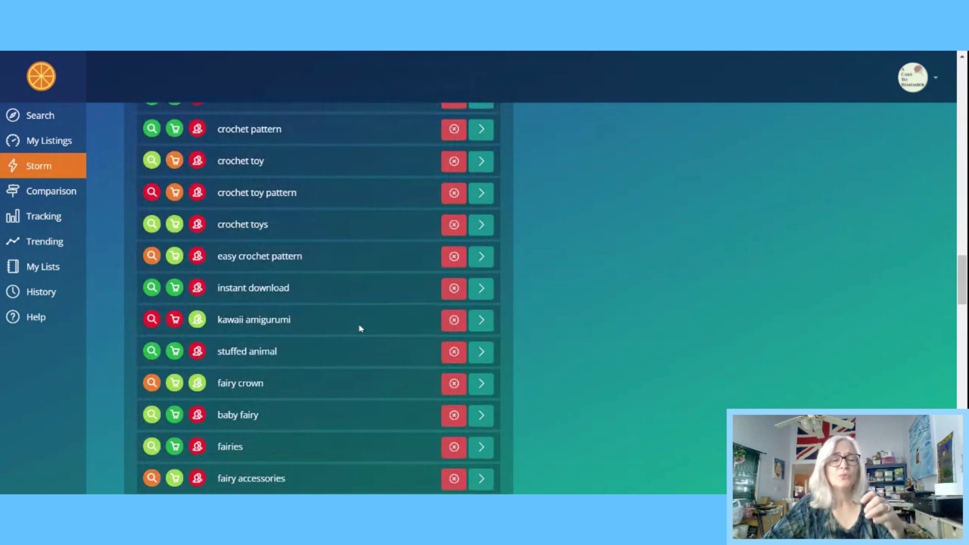
scroll(359, 328, down, 2)
scroll(306, 434, down, 2)
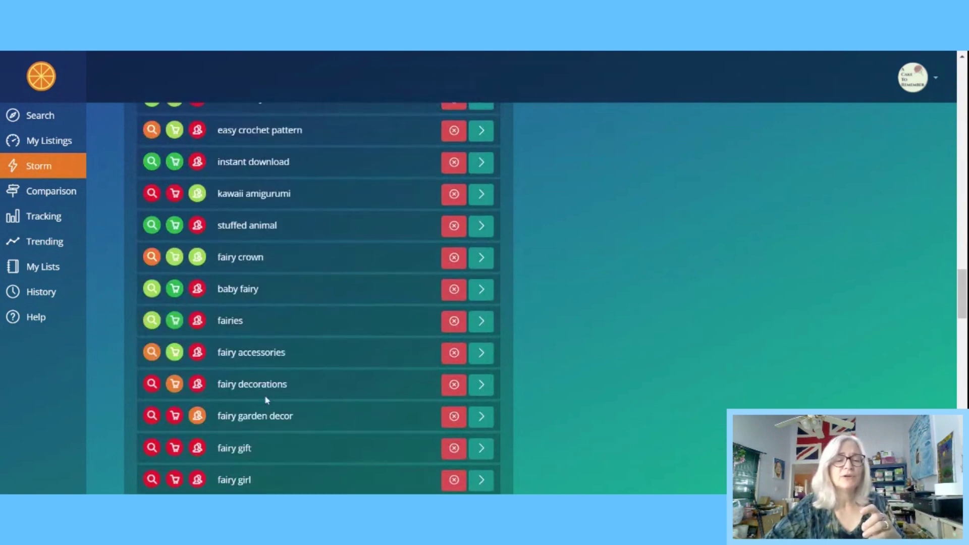
click(491, 392)
scroll(389, 385, down, 4)
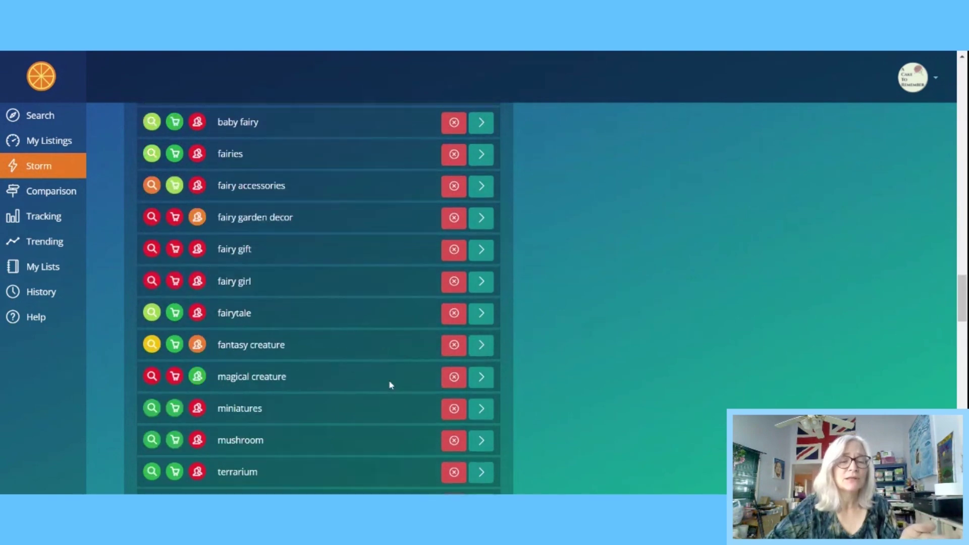
Add the bucket keywords "fairy door" and "fairy house" to the "gnome house kit" list
scroll(389, 385, up, 10)
click(862, 173)
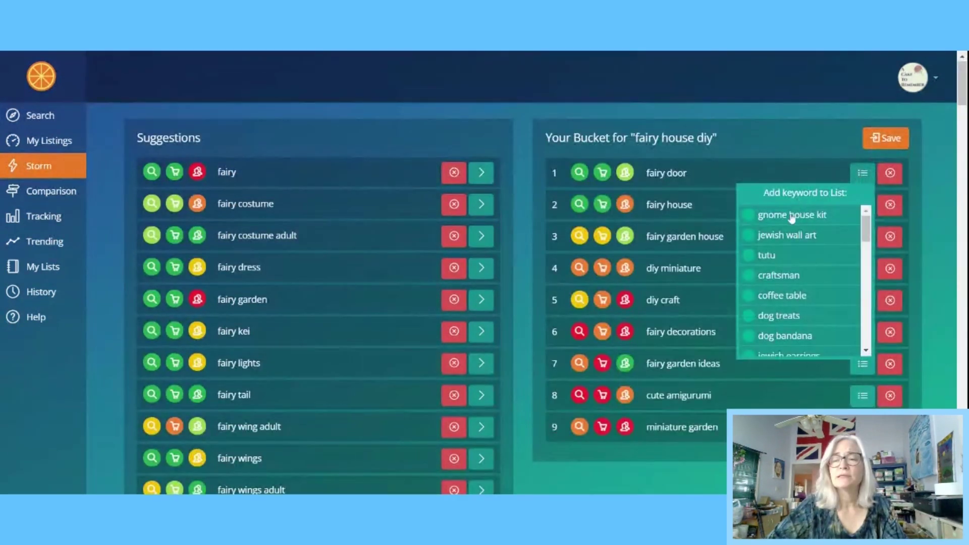
click(862, 204)
click(805, 246)
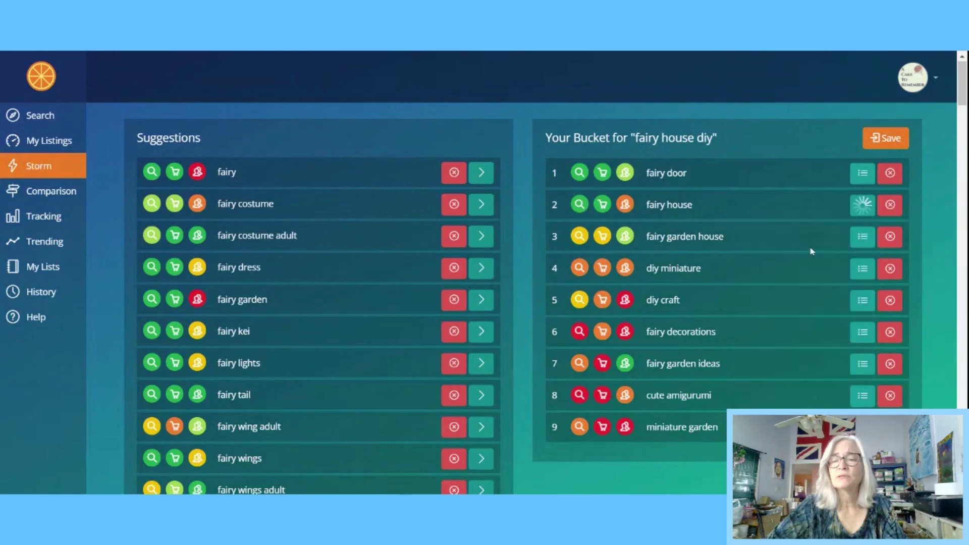
Add "fairy garden house", "diy miniature" and "diy craft" to the "gnome house kit" list, and open the list choices for "fairy decorations"
click(862, 237)
click(813, 278)
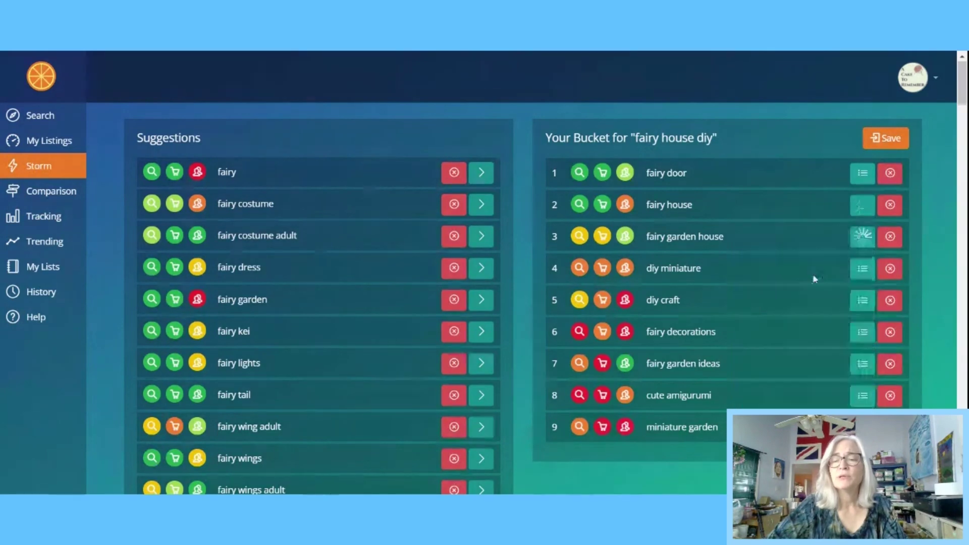
click(862, 268)
click(814, 310)
click(862, 300)
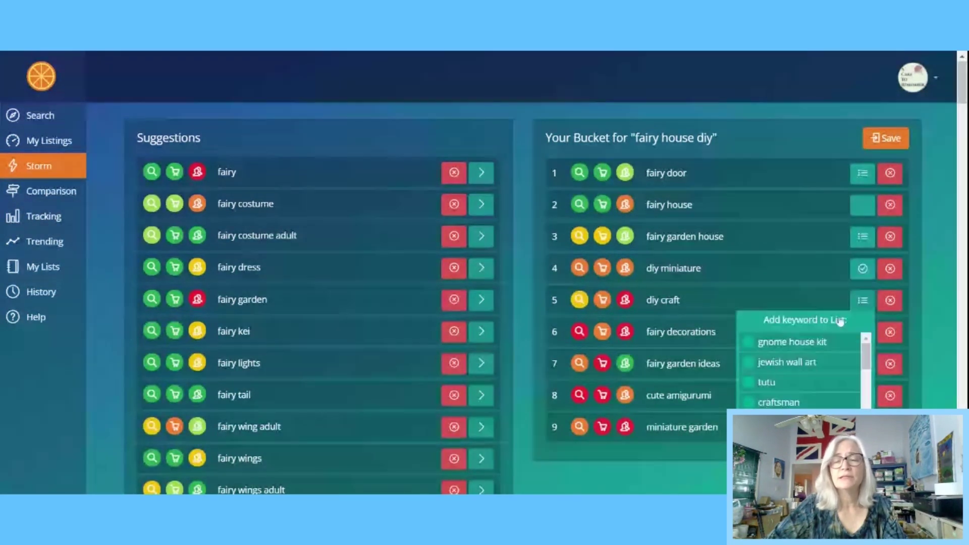
click(807, 341)
click(863, 332)
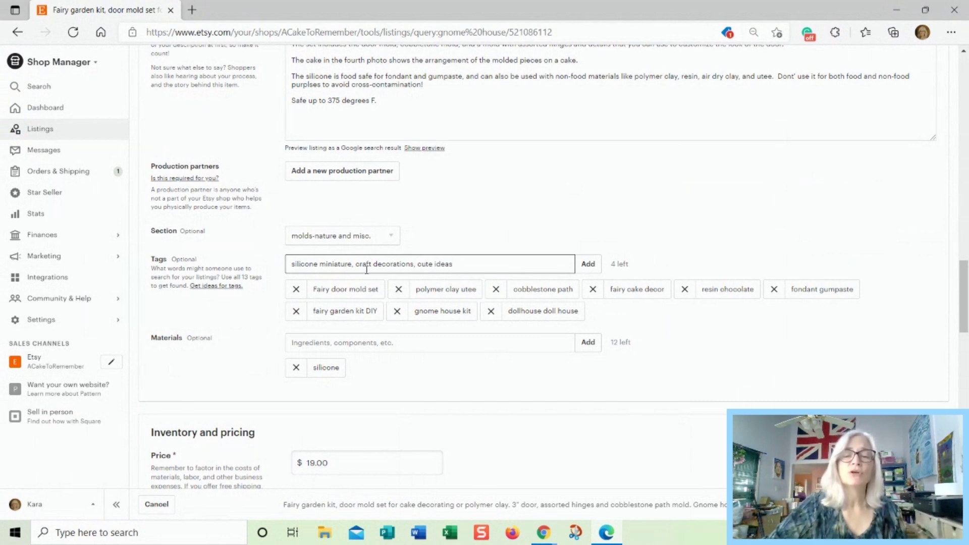
In the Etsy listing editor, add the tags "silicone miniature", "craft decorations" and "cute ideas", and compare the tags with the listing title
click(588, 264)
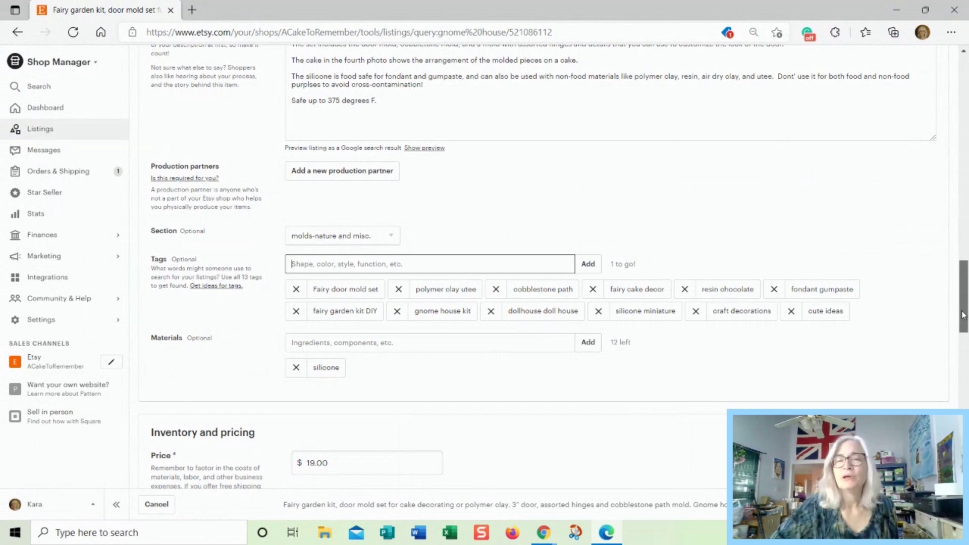
drag(964, 315, 953, 190)
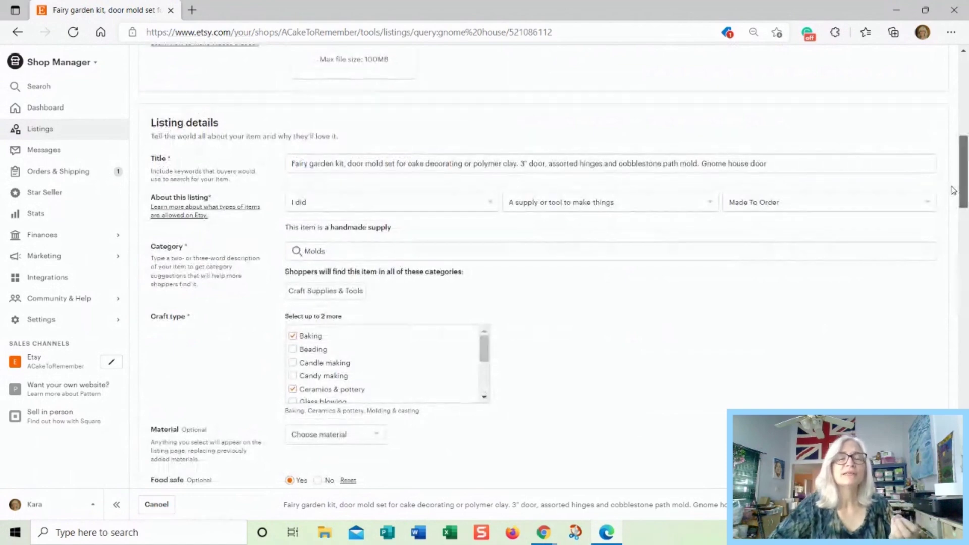
drag(953, 190, 942, 316)
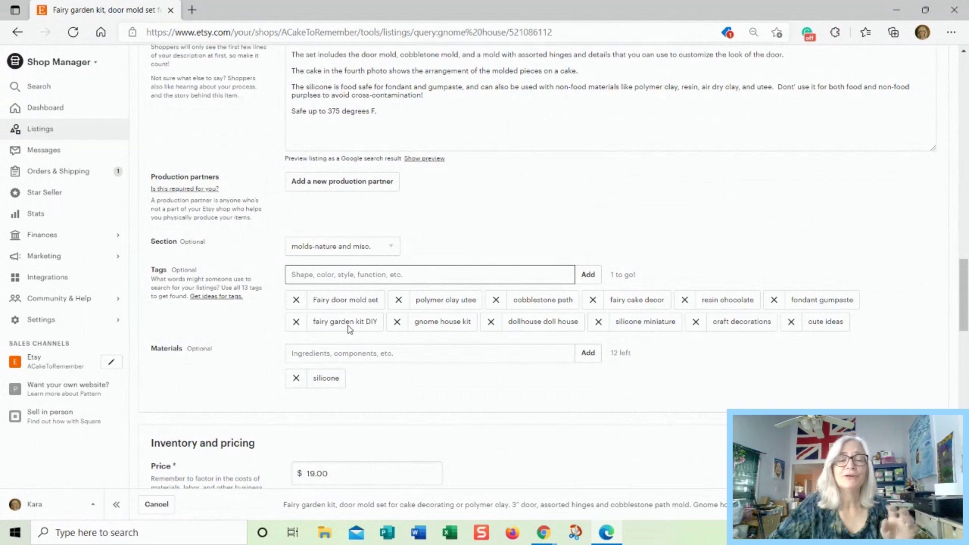
drag(965, 311, 965, 186)
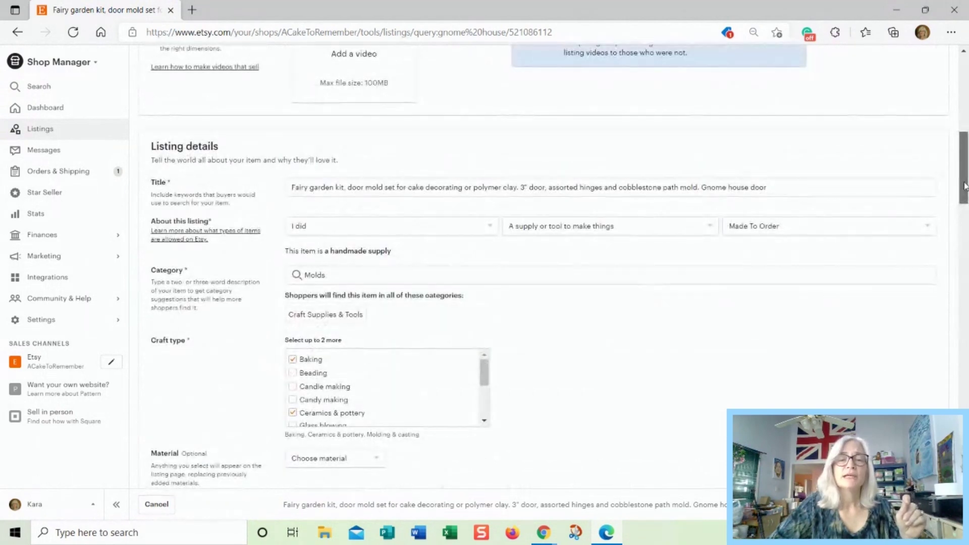
drag(965, 187, 964, 335)
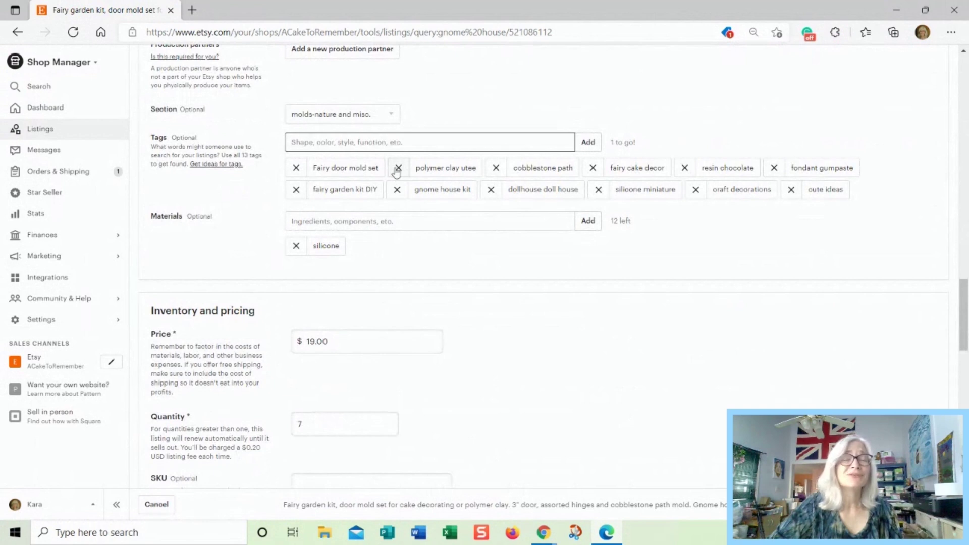
Replace the fairy garden kit listing's "polymer clay utee" tag with "utee isomalt"
click(399, 168)
click(300, 142)
text(utee ismoalt)
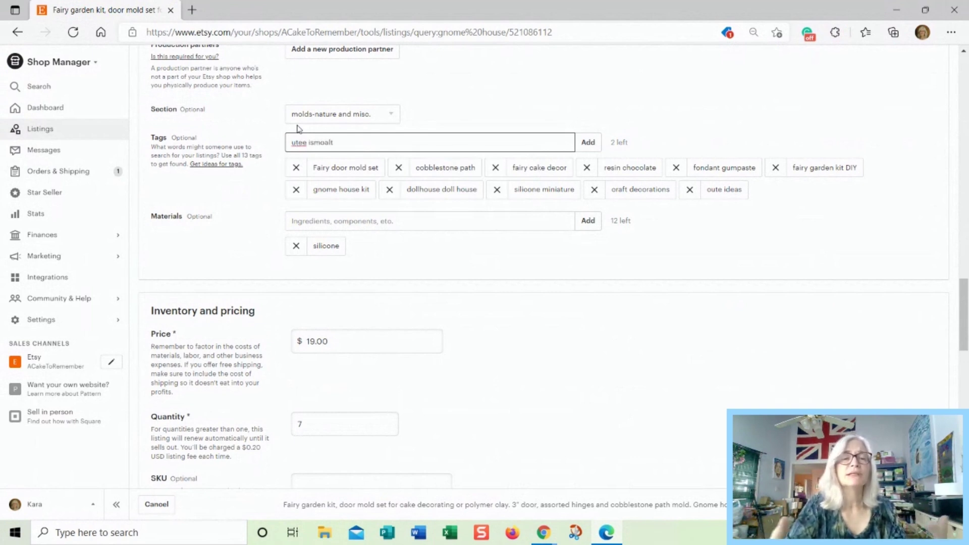
key(BackSpace)
key(BackSpace)
key(BackSpace)
key(BackSpace)
key(BackSpace)
text(oma)
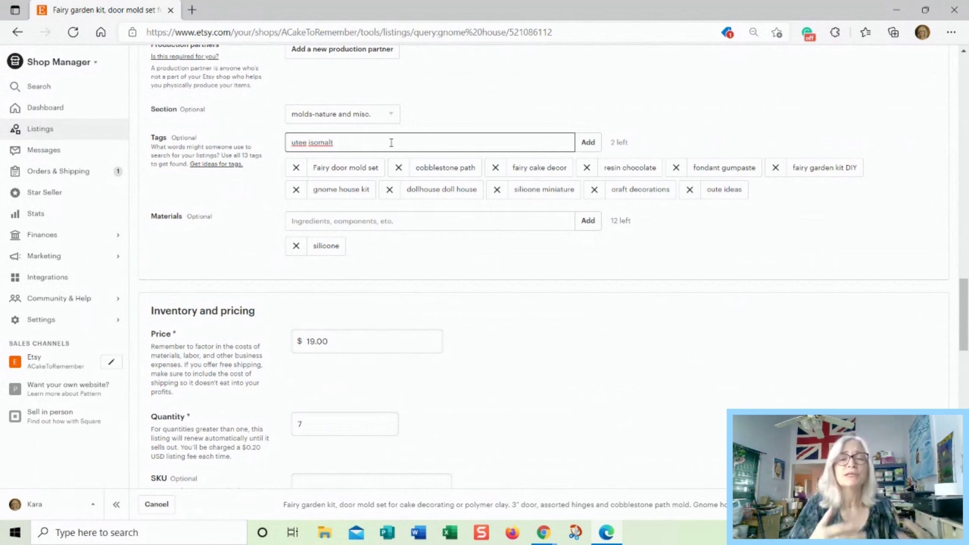
key(Return)
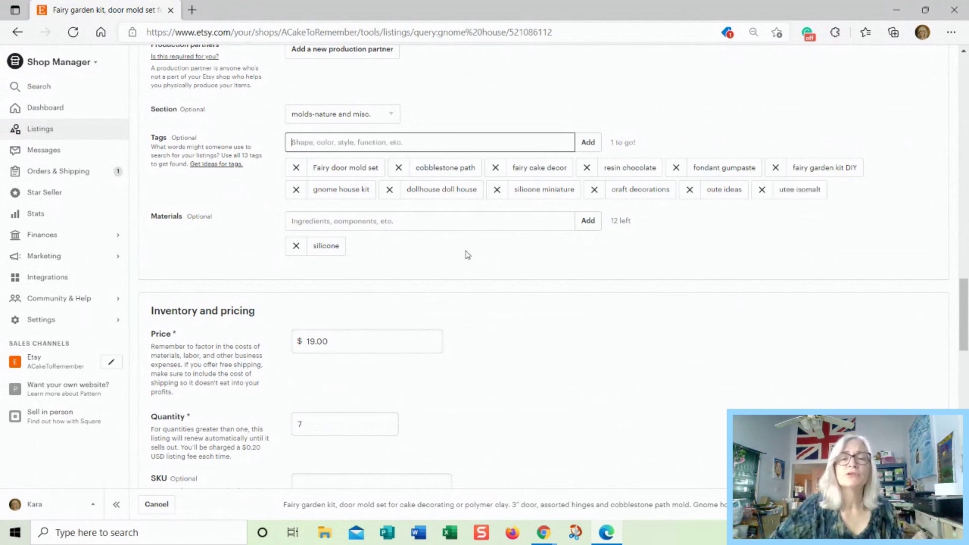
Check the title wording against the tags and replace the "cobblestone path" tag with "cake decorating"
drag(954, 323, 952, 179)
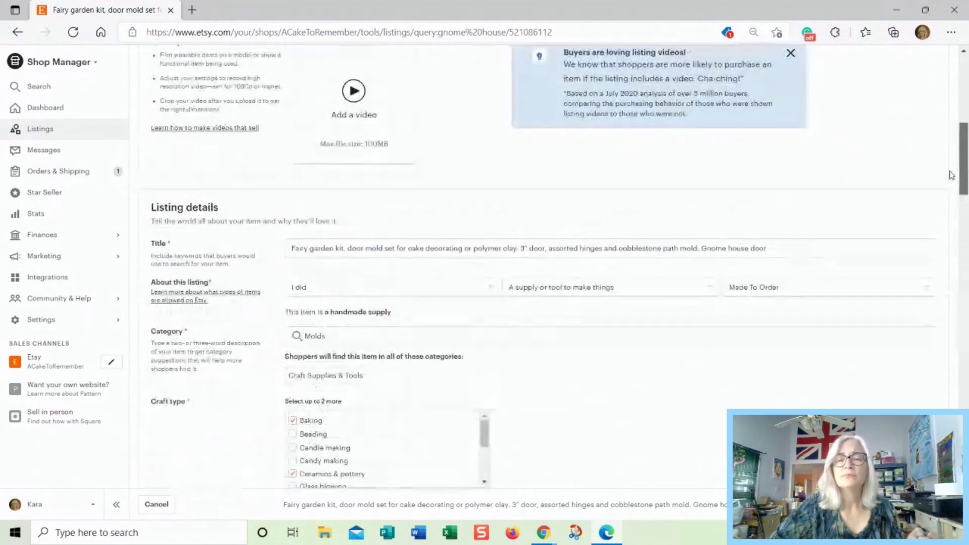
scroll(952, 179, down, 1)
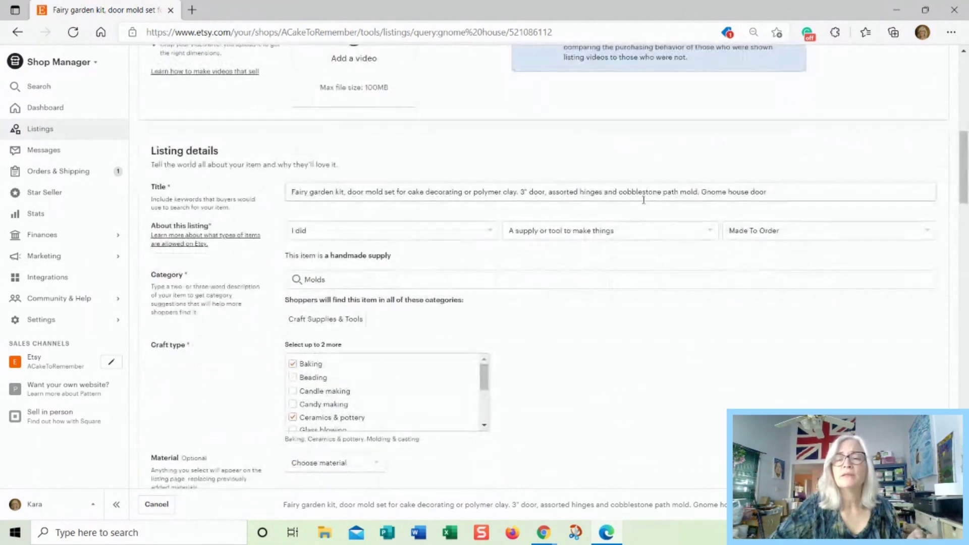
scroll(965, 169, down, 1)
drag(965, 169, 960, 301)
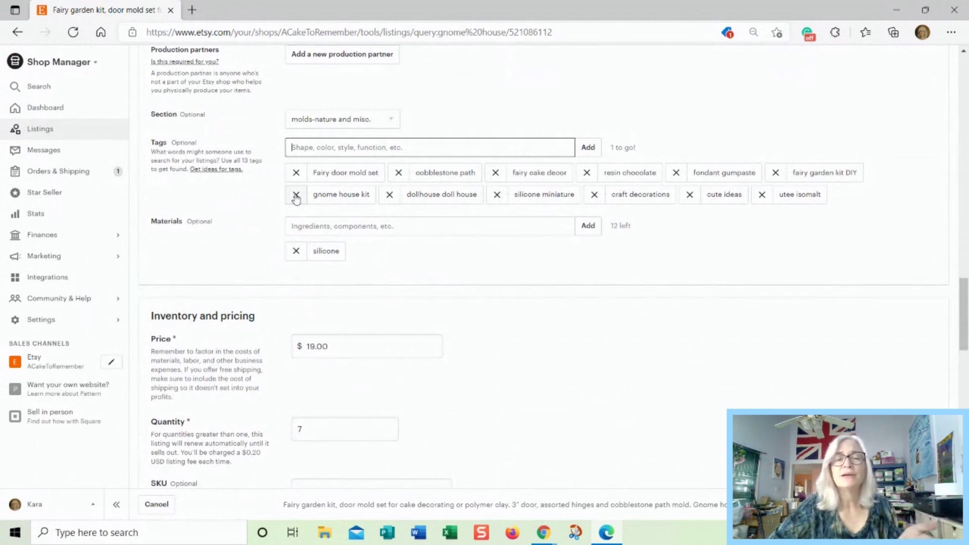
click(398, 173)
click(325, 148)
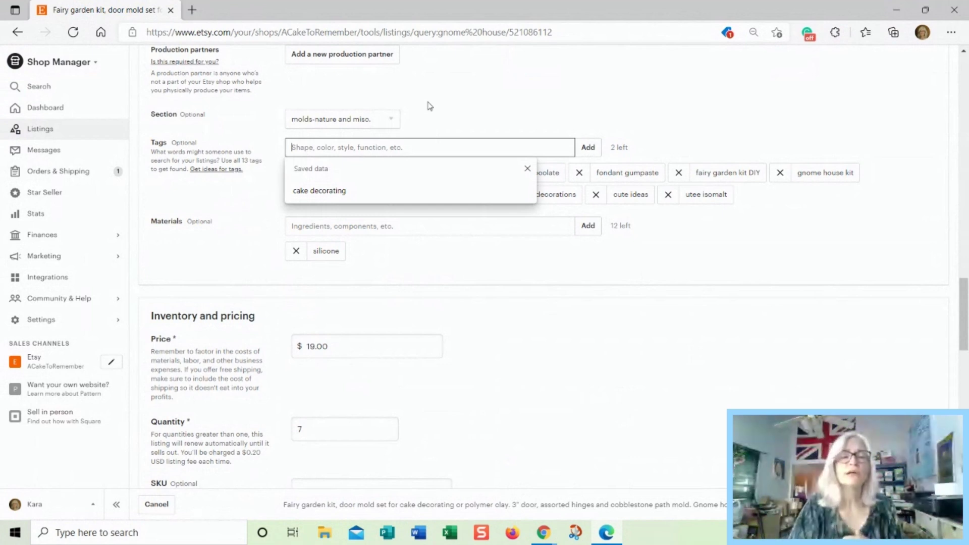
click(337, 190)
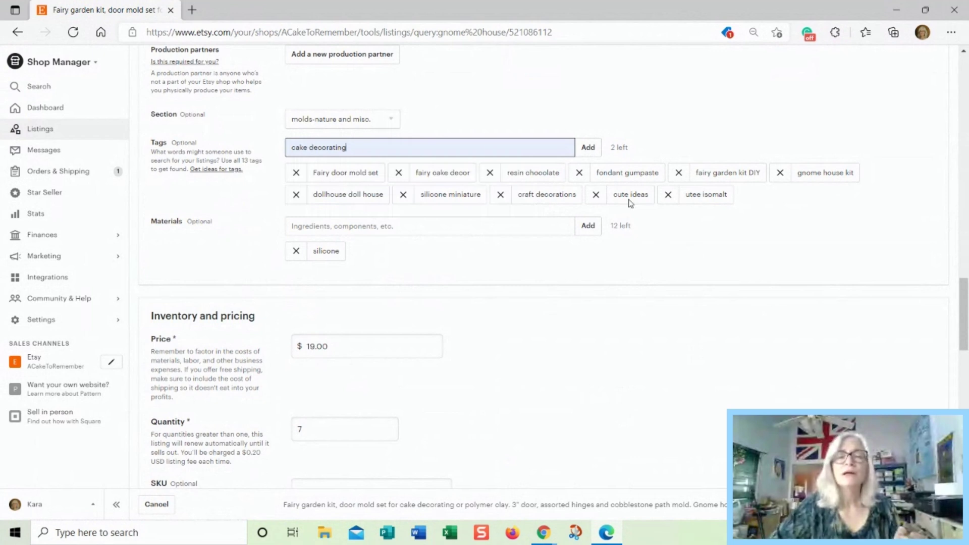
click(587, 147)
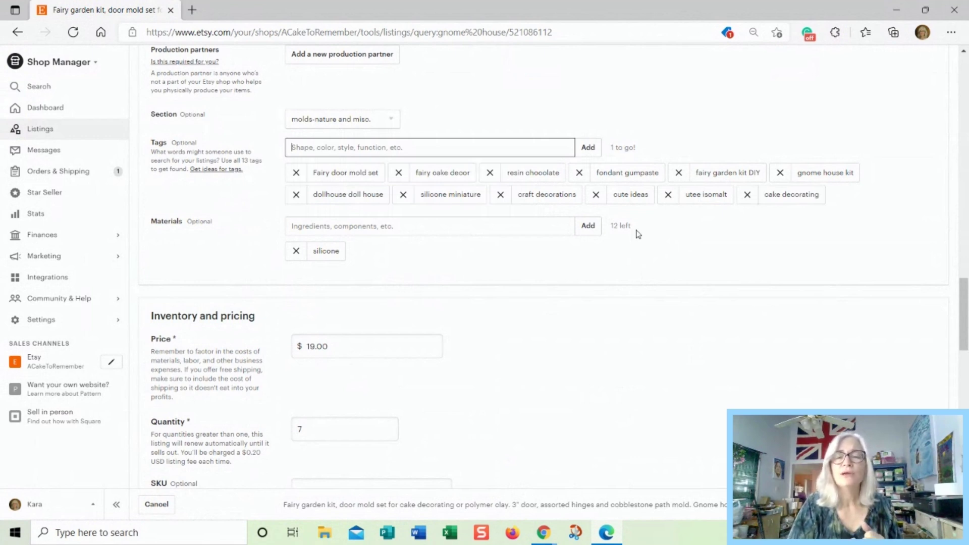
Fill the last free tag of the listing with "mouse mice hamster"
text(mouhse house)
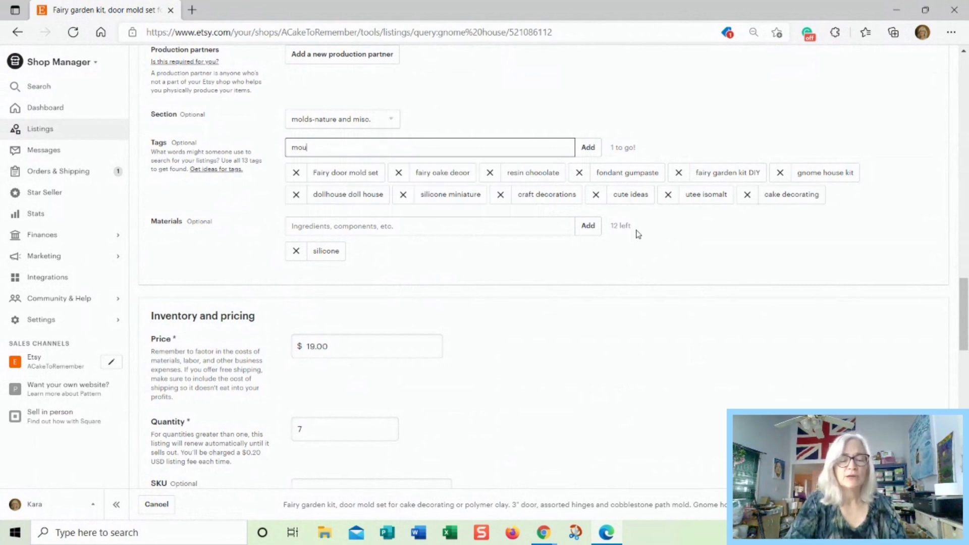
right_click(313, 151)
click(313, 198)
drag(337, 147, 316, 147)
key(BackSpace)
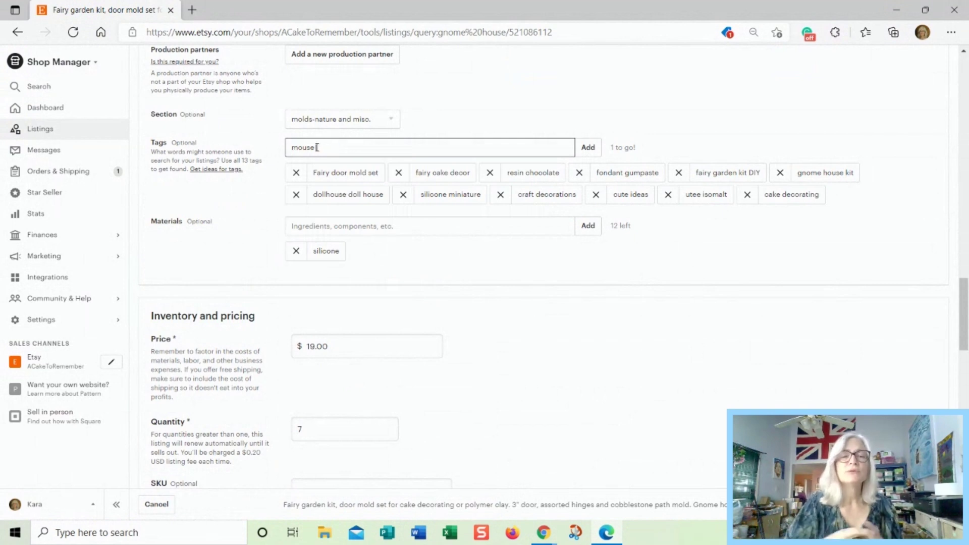
text(mice)
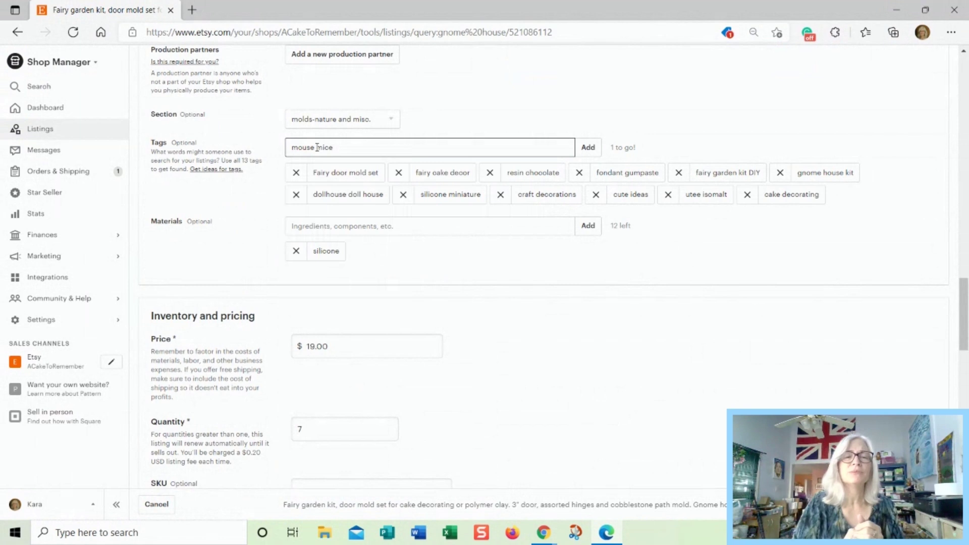
text(hamster)
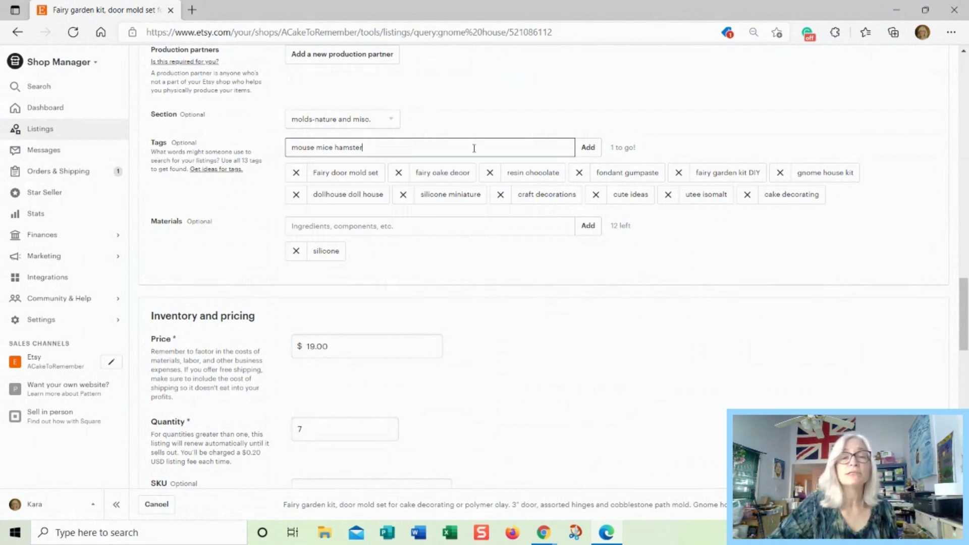
click(589, 147)
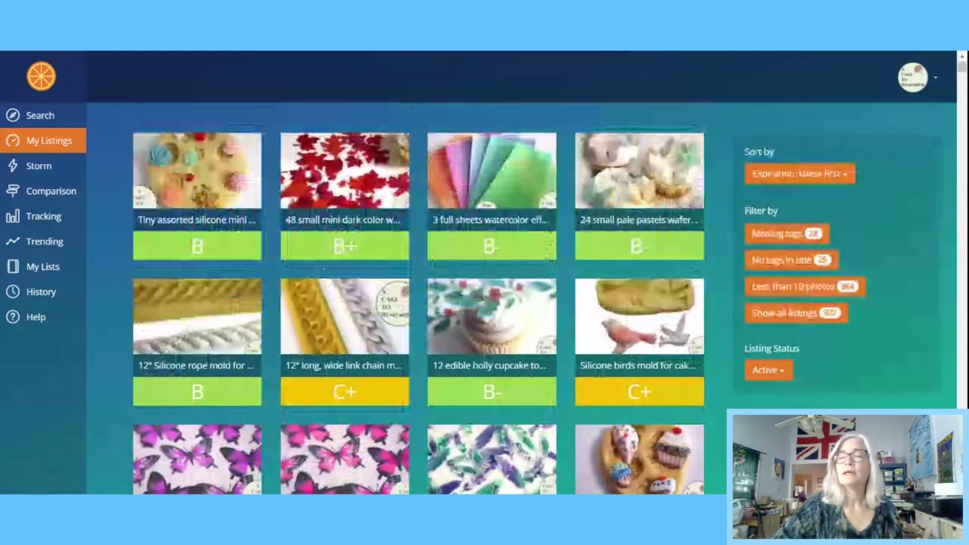
Switch to Marmalead's My Listings page and examine the shop's listing grades, including the one for the fairy garden kit
scroll(593, 215, down, 5)
scroll(593, 214, down, 20)
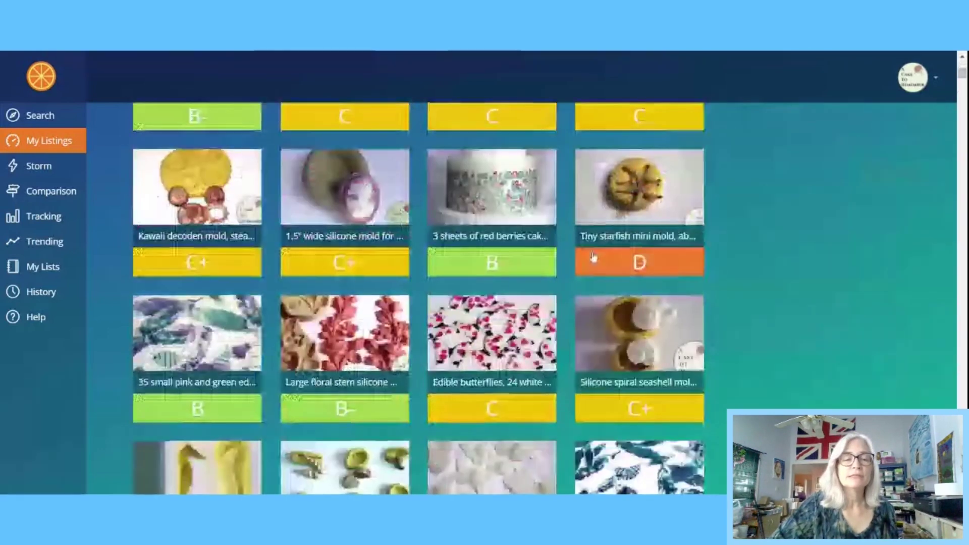
scroll(593, 257, down, 10)
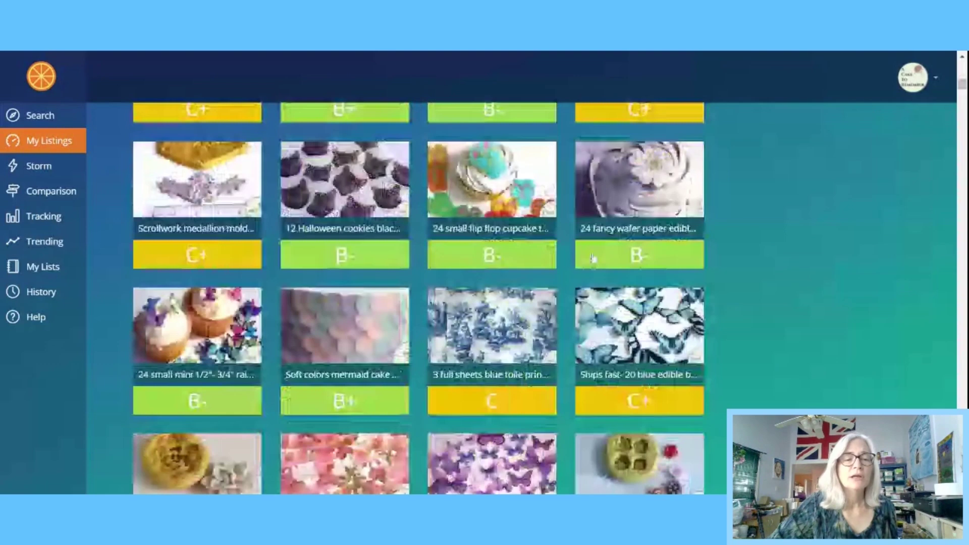
scroll(592, 256, down, 12)
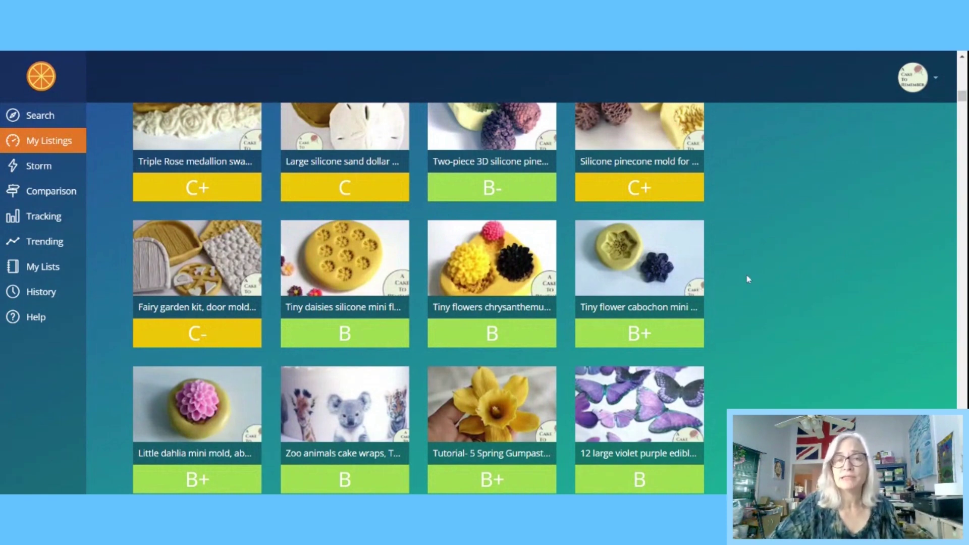
scroll(747, 276, down, 10)
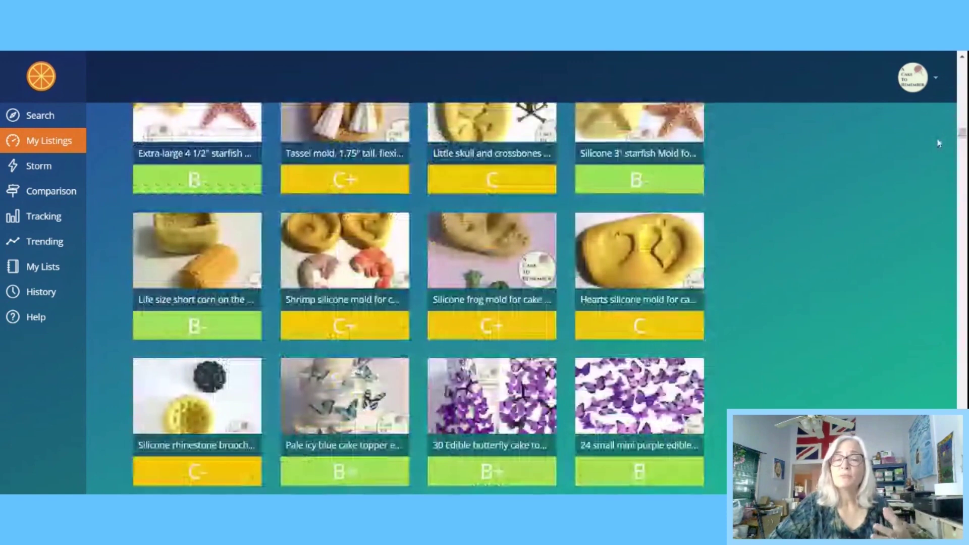
scroll(774, 216, up, 6)
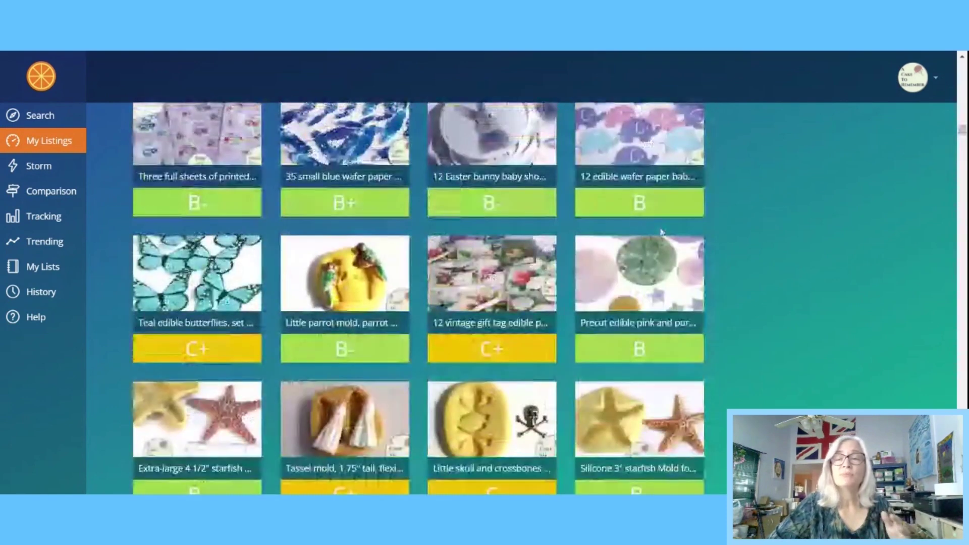
scroll(661, 232, up, 5)
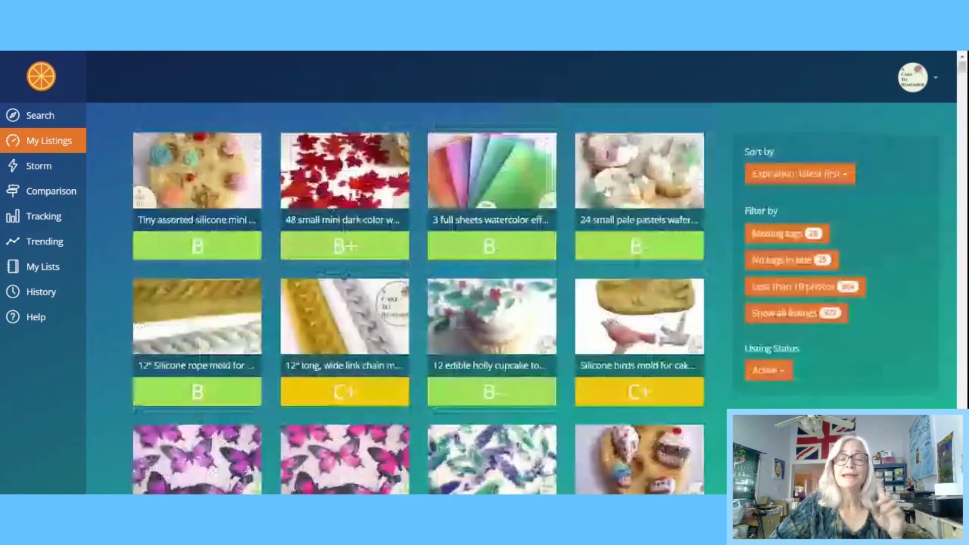